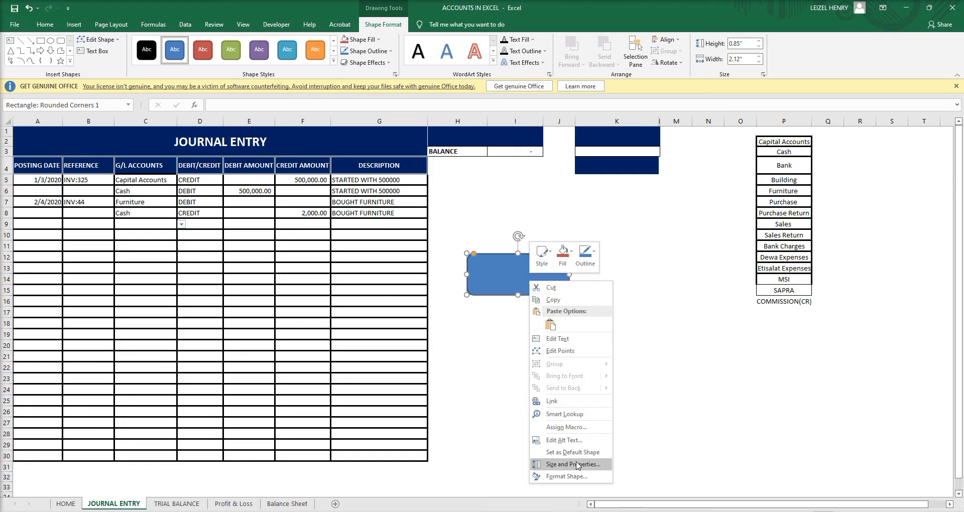
# Add the text "TRIAL BALANCE" to the rounded rectangle on the JOURNAL ENTRY sheet.
pyautogui.click(567, 338)
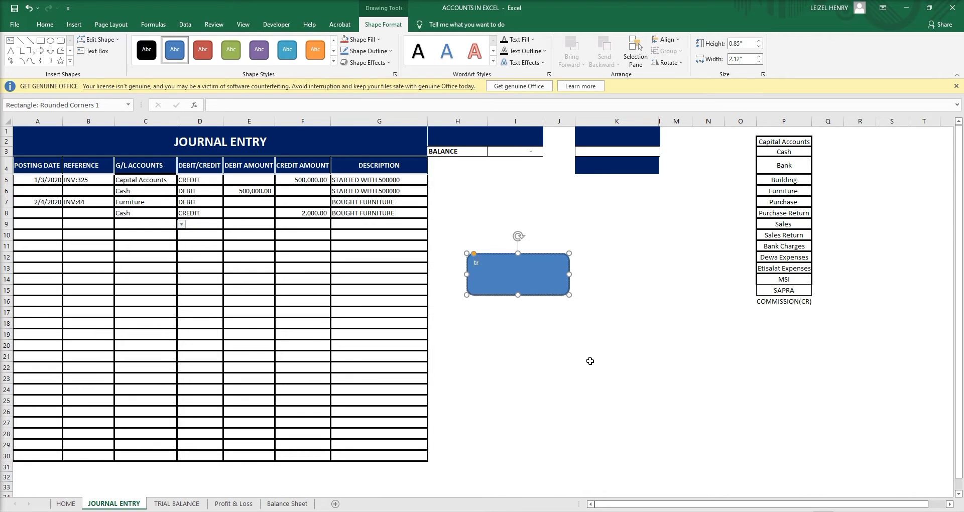
pyautogui.write('tr')
pyautogui.press('BackSpace')
pyautogui.press('BackSpace')
pyautogui.write('TRIAL BLALA')
# Center the TRIAL BALANCE text horizontally and vertically inside the rounded rectangle.
pyautogui.moveTo(521, 262); pyautogui.dragTo(473, 263)
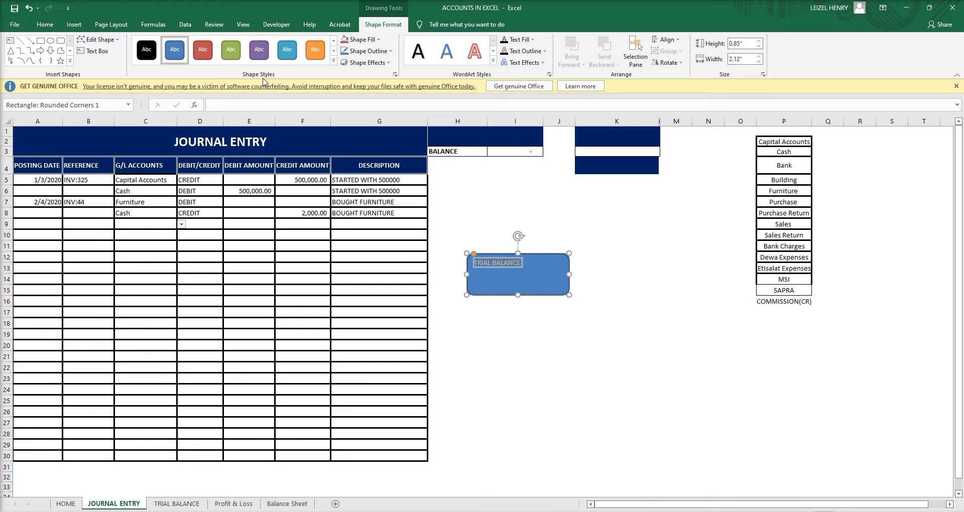
pyautogui.click(52, 28)
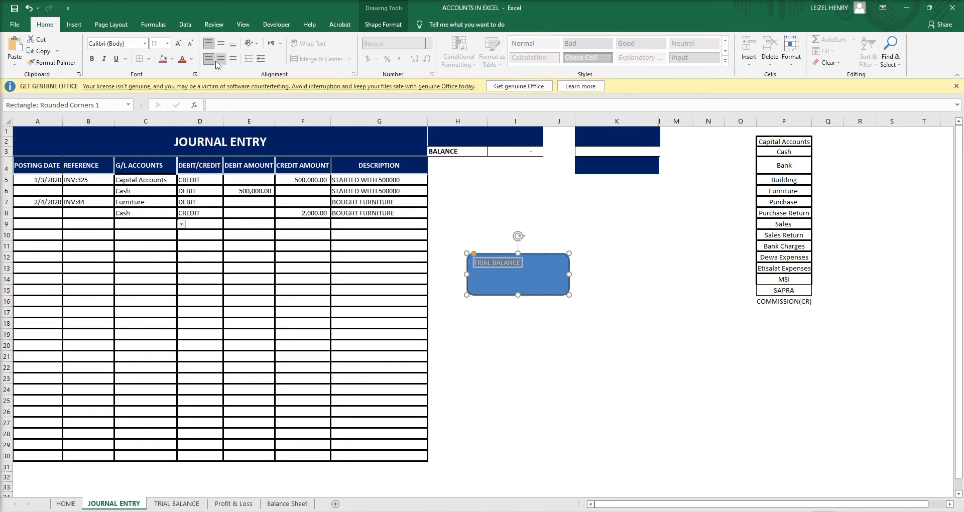
pyautogui.click(222, 60)
pyautogui.click(221, 44)
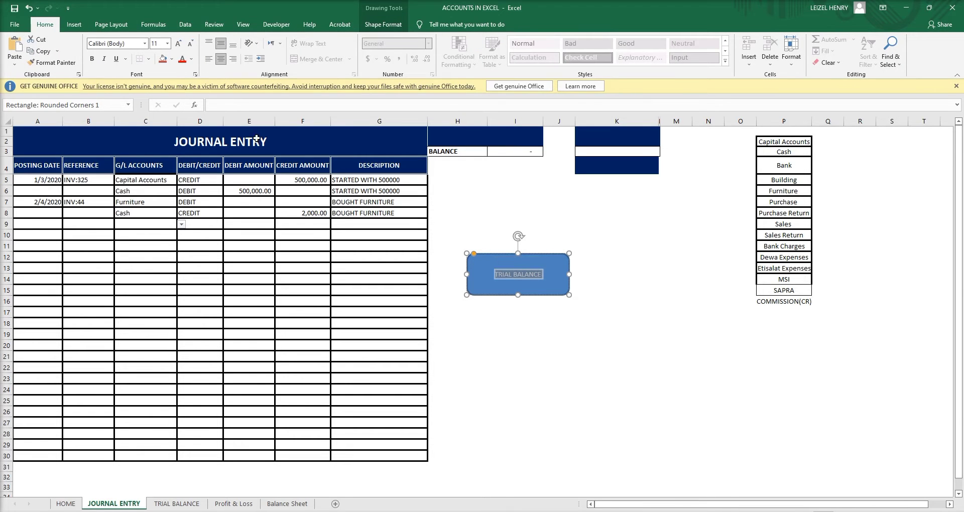
# Make the shape's TRIAL BALANCE text bold and set its font size to 20.
pyautogui.click(157, 44)
pyautogui.write('15')
pyautogui.press('Return')
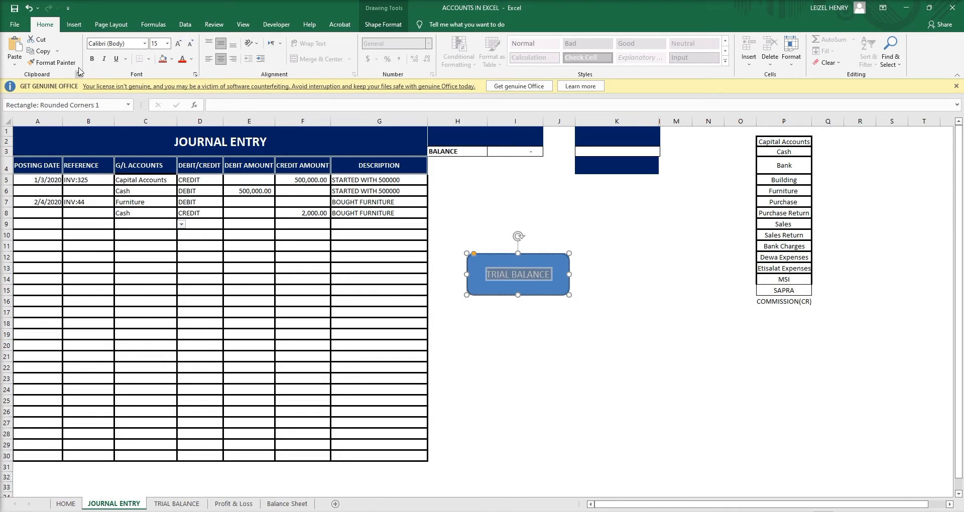
pyautogui.click(92, 59)
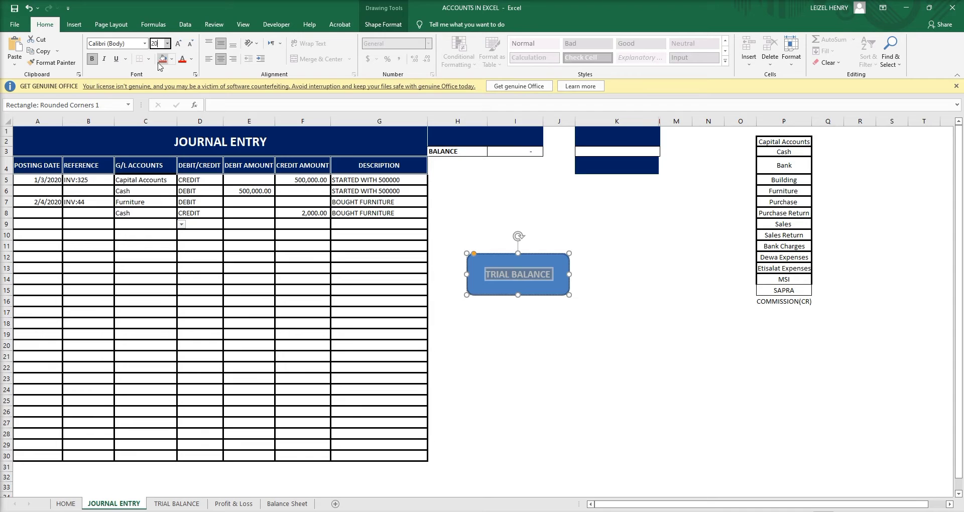
pyautogui.write('20')
pyautogui.press('Return')
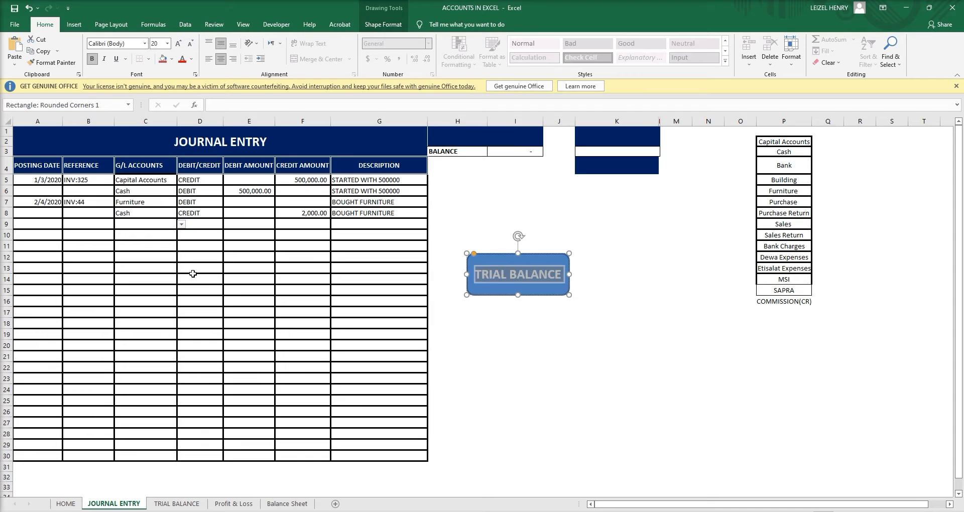
# Hyperlink the TRIAL BALANCE shape to cell A1 of the TRIAL BALANCE sheet in this workbook.
pyautogui.click(525, 300)
pyautogui.rightClick(526, 295)
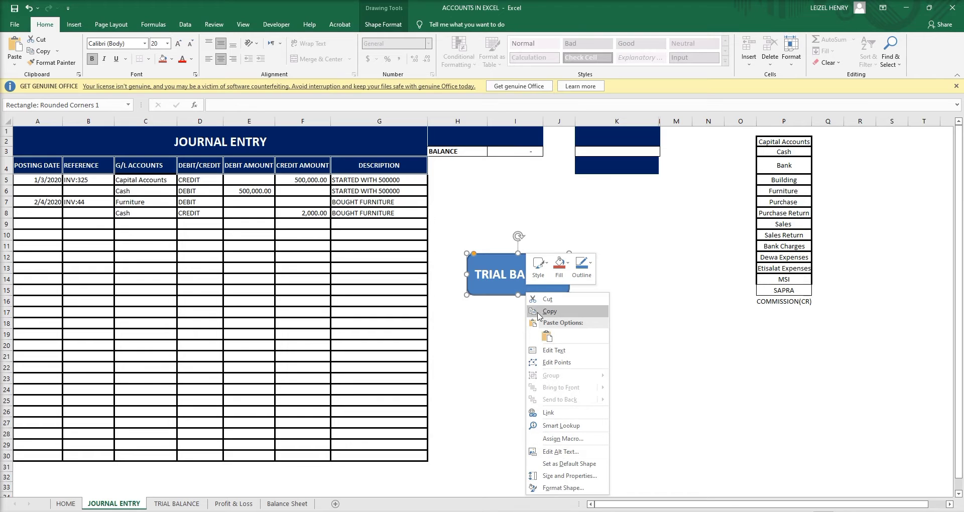
pyautogui.click(508, 285)
pyautogui.rightClick(507, 285)
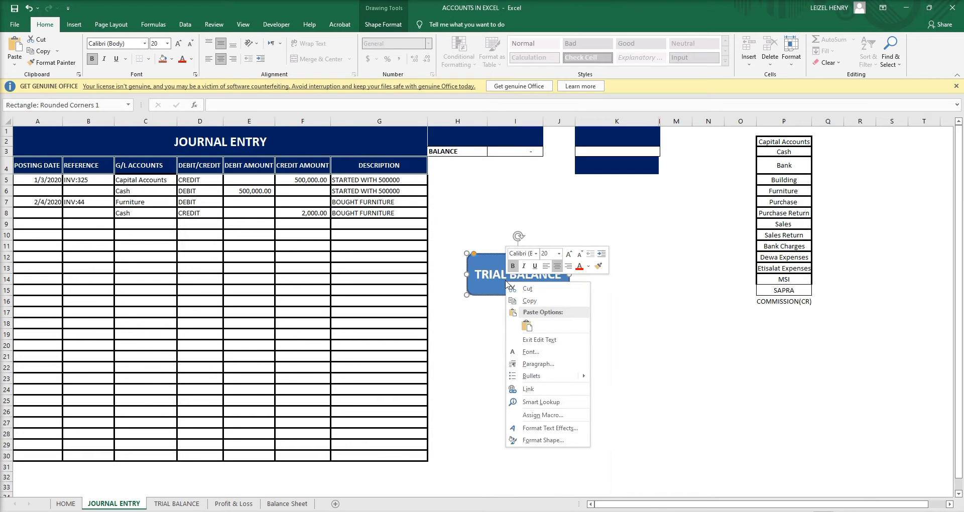
pyautogui.press('Escape')
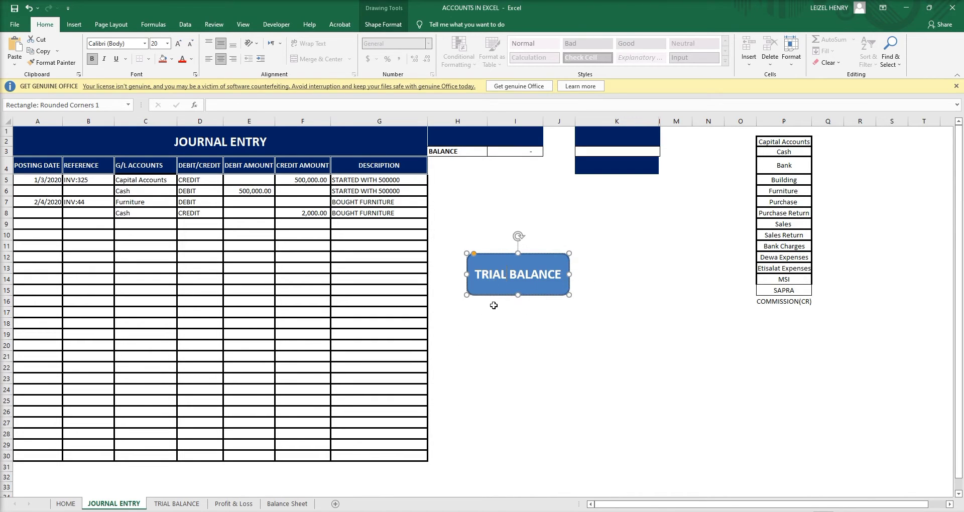
pyautogui.rightClick(499, 292)
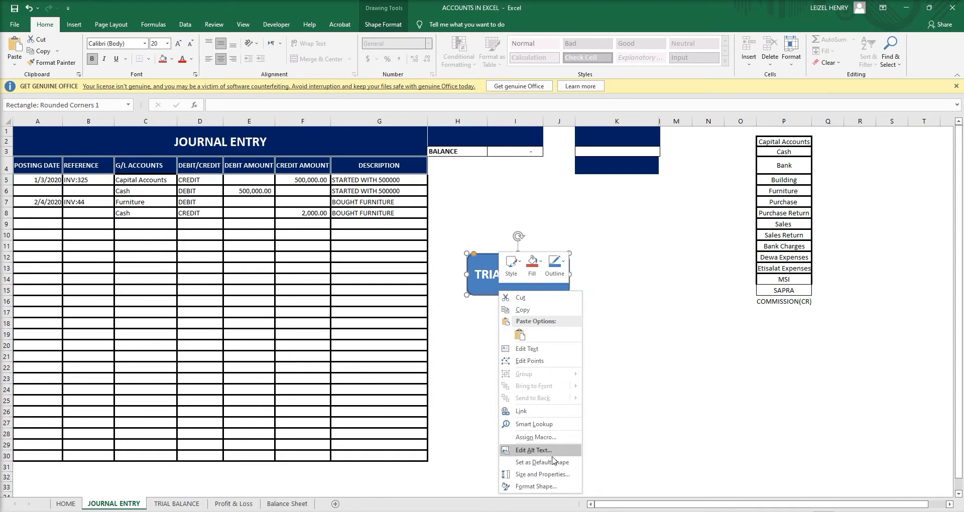
pyautogui.click(547, 415)
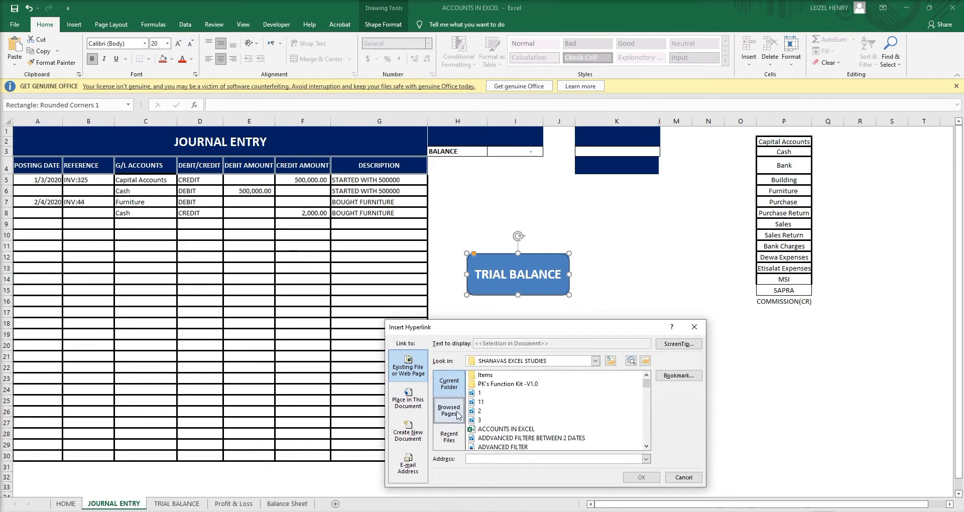
pyautogui.click(409, 398)
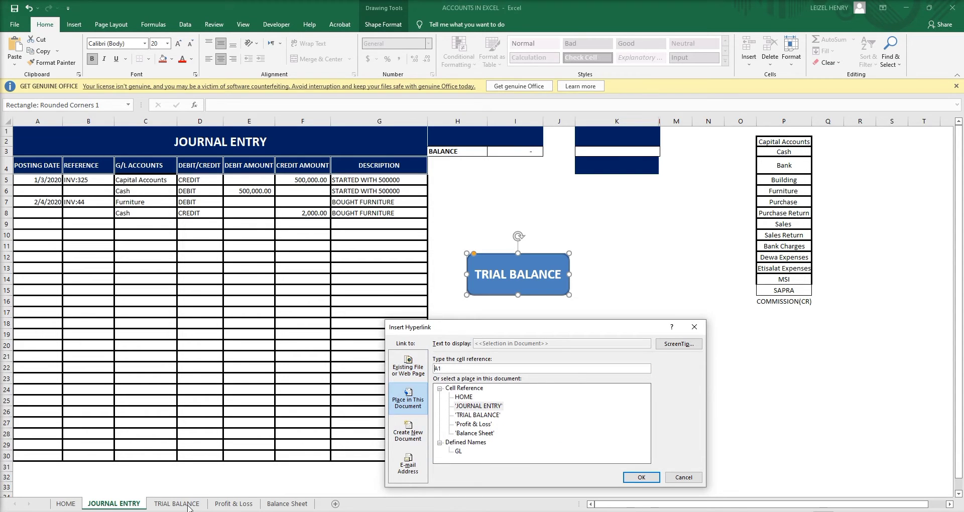
pyautogui.click(472, 416)
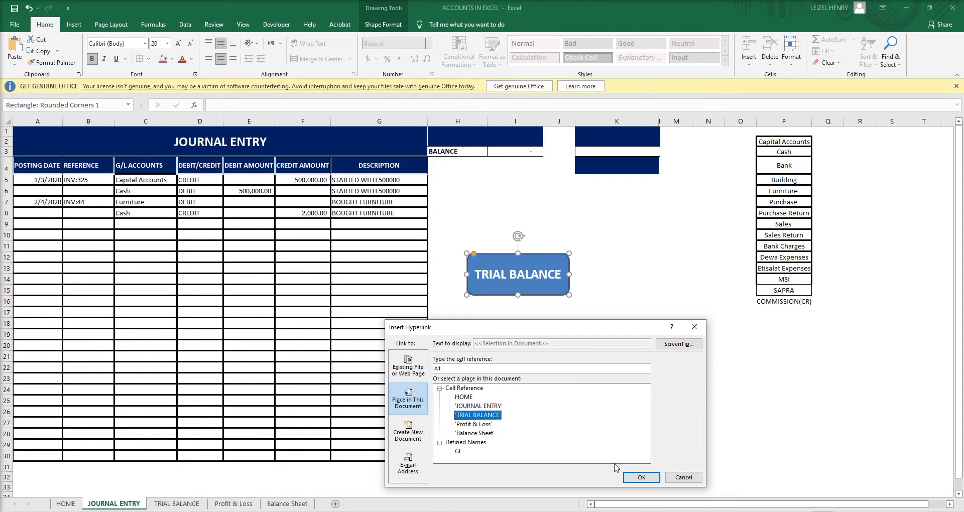
pyautogui.click(641, 478)
# Test the TRIAL BALANCE shape's link, and return to the JOURNAL ENTRY sheet.
pyautogui.click(579, 355)
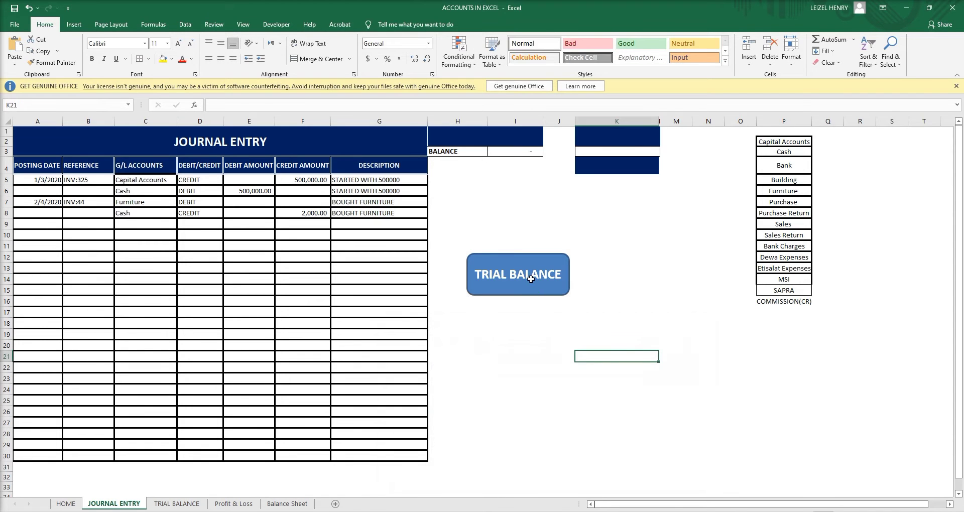
pyautogui.click(530, 279)
pyautogui.click(137, 495)
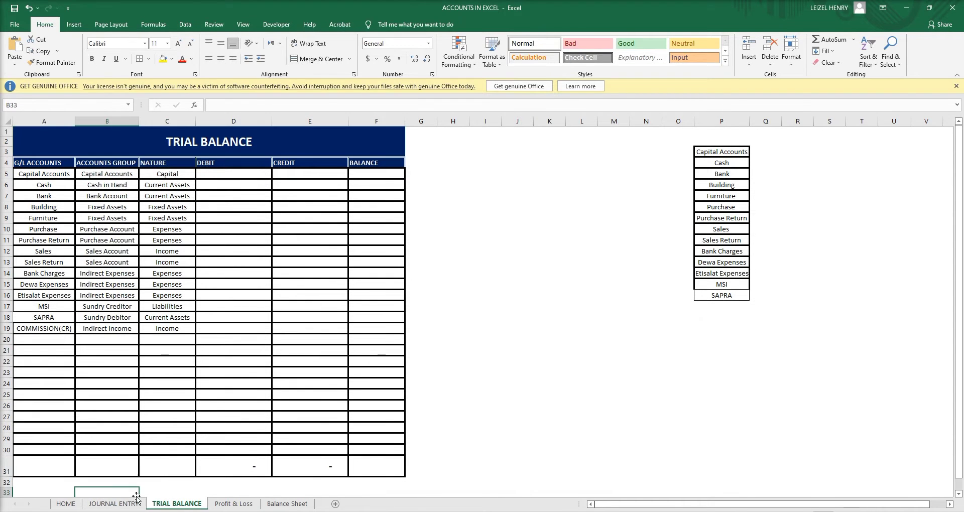
pyautogui.click(134, 502)
# On the TRIAL BALANCE sheet, draw a rounded rectangle about 1.12" high and 2.7" wide beside the table.
pyautogui.click(181, 503)
pyautogui.click(489, 260)
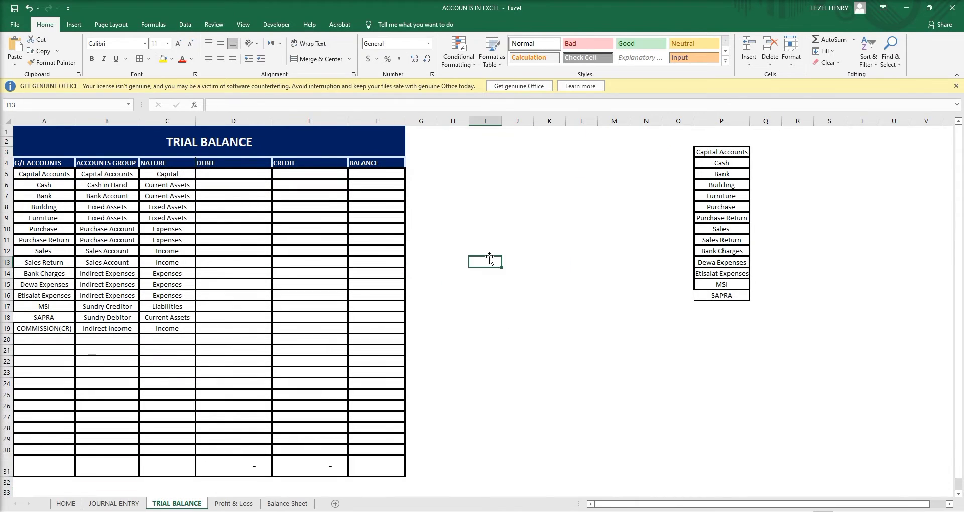
pyautogui.click(71, 25)
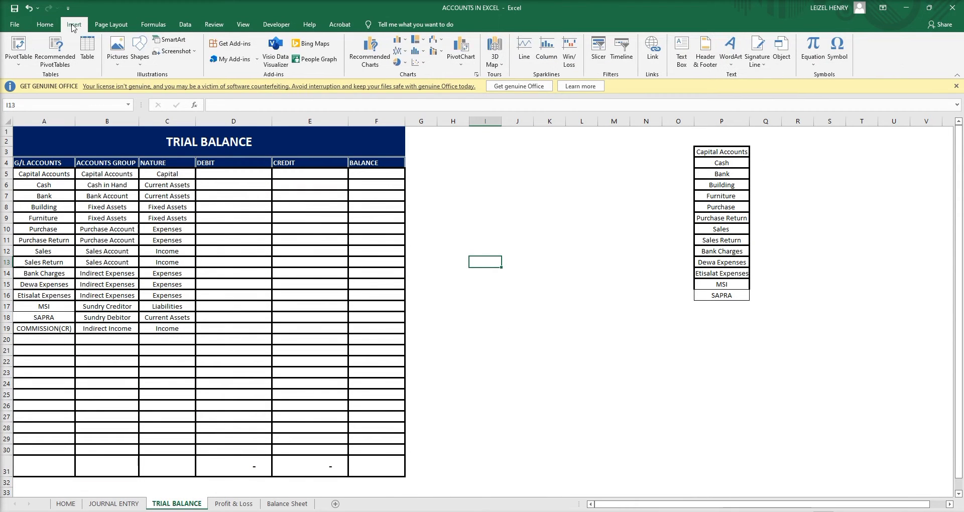
pyautogui.click(140, 55)
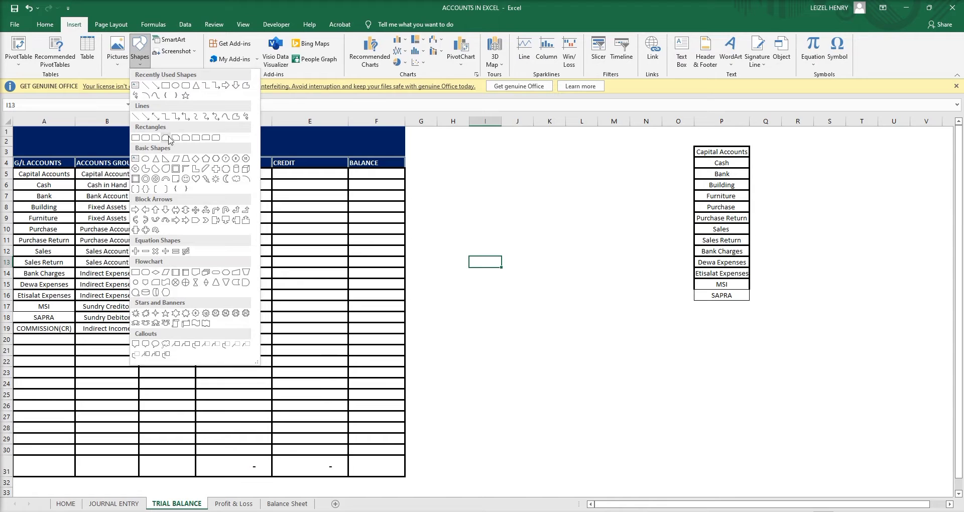
pyautogui.click(145, 138)
pyautogui.moveTo(434, 241)
pyautogui.mouseDown()
pyautogui.moveTo(444, 280)
pyautogui.moveTo(565, 297)
pyautogui.mouseUp()
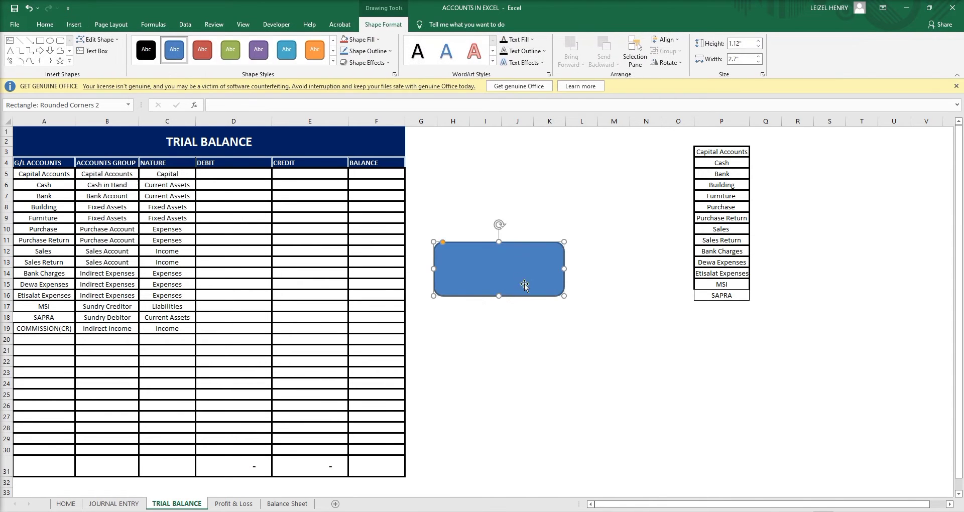
# Add the text "TRIAL BALANCE" to the new rounded rectangle.
pyautogui.rightClick(517, 280)
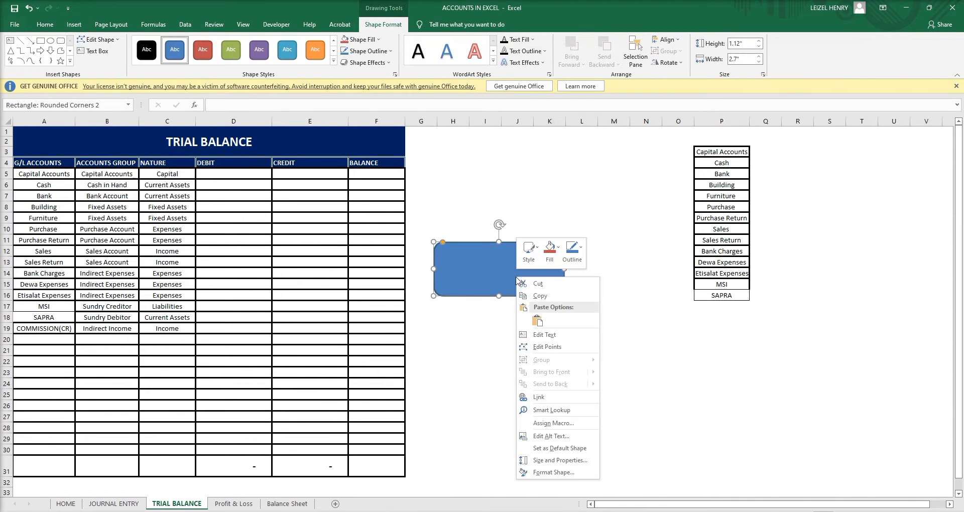
pyautogui.click(553, 334)
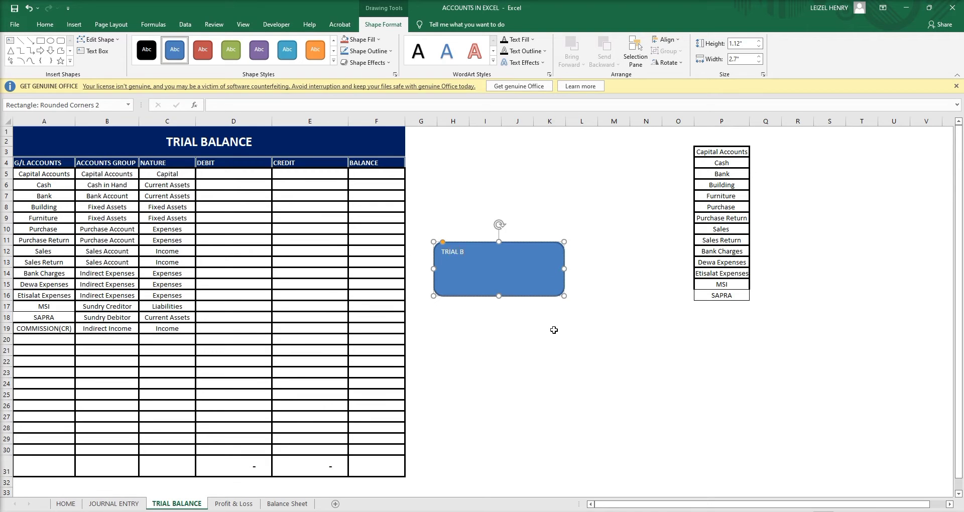
pyautogui.press('BackSpace')
pyautogui.press('BackSpace')
pyautogui.write('ALANCE')
# Center the new shape's text horizontally and vertically on the TRIAL BALANCE sheet.
pyautogui.moveTo(481, 251); pyautogui.dragTo(440, 251)
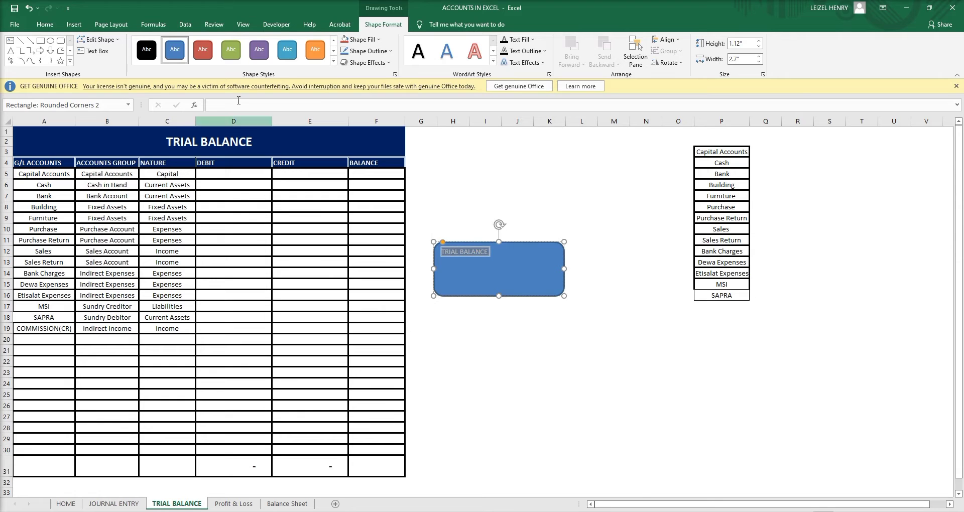
pyautogui.click(52, 27)
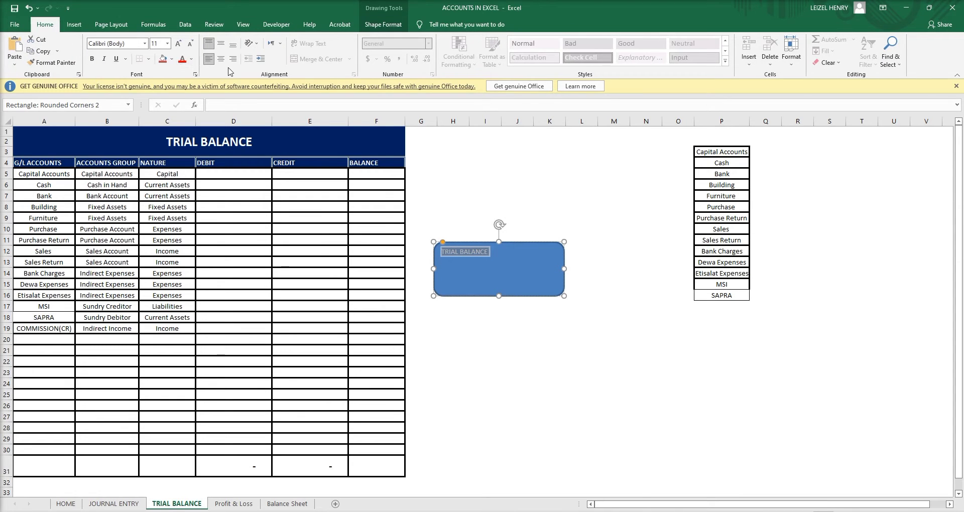
pyautogui.click(221, 59)
pyautogui.click(219, 45)
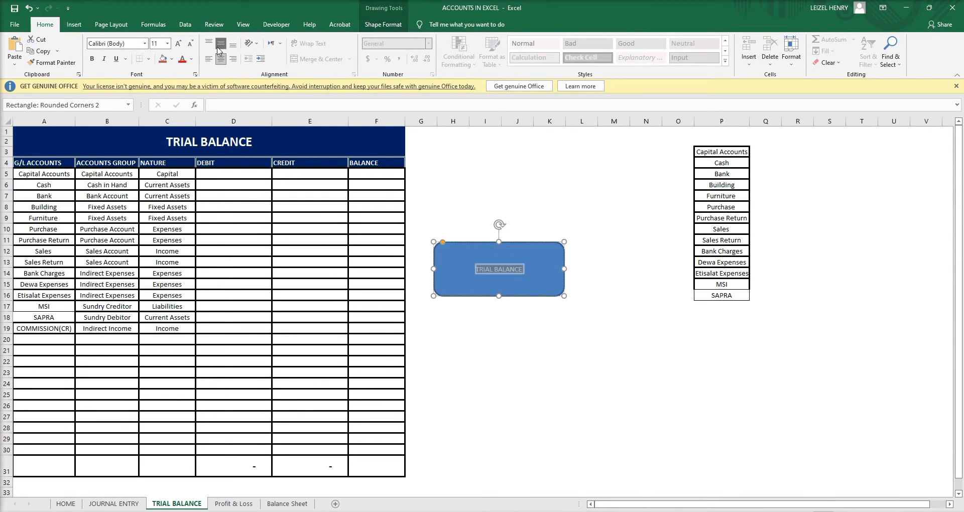
# Make the new shape's text bold with font size 20 on the TRIAL BALANCE sheet.
pyautogui.click(159, 44)
pyautogui.write('15')
pyautogui.press('Return')
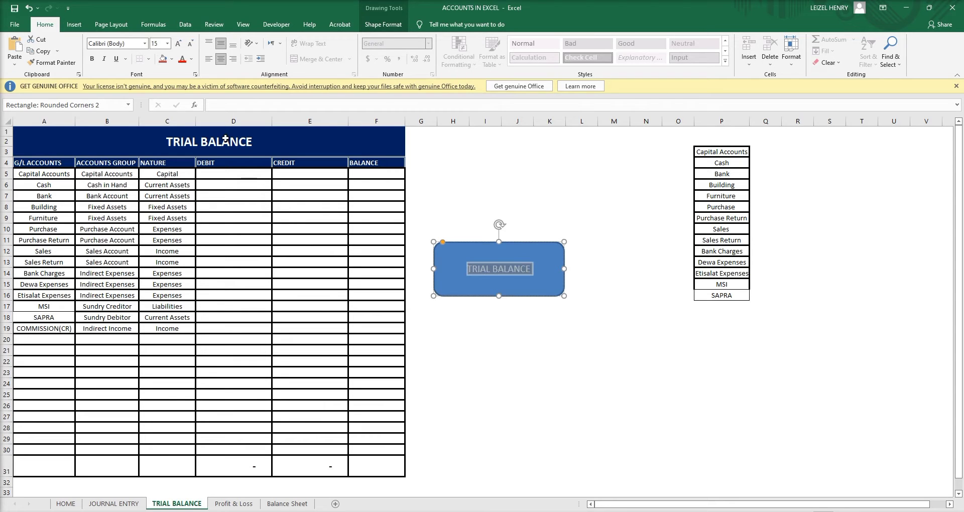
pyautogui.click(92, 59)
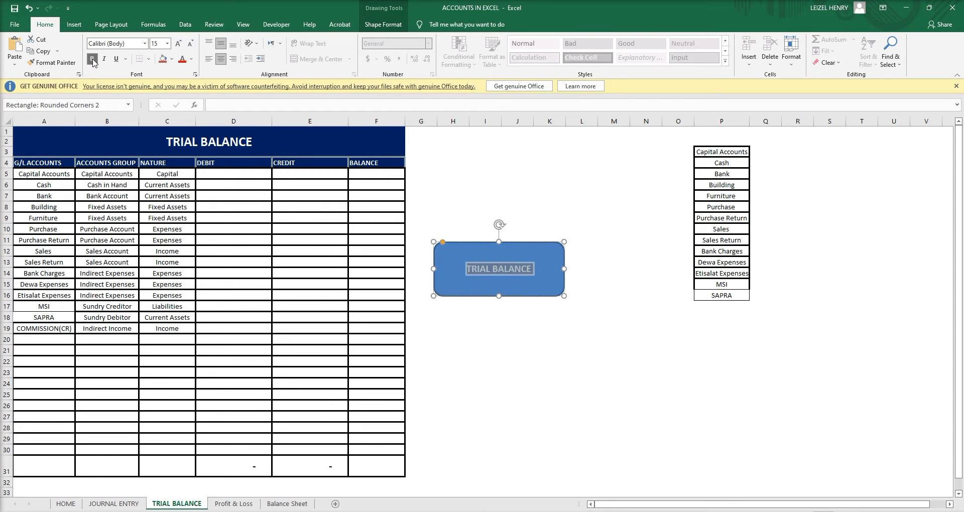
pyautogui.click(157, 44)
pyautogui.write('20')
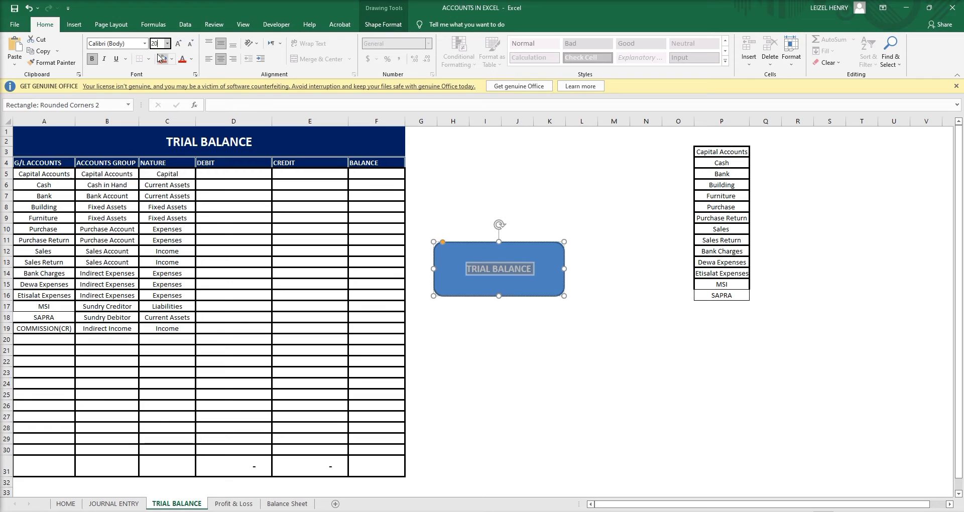
pyautogui.press('Return')
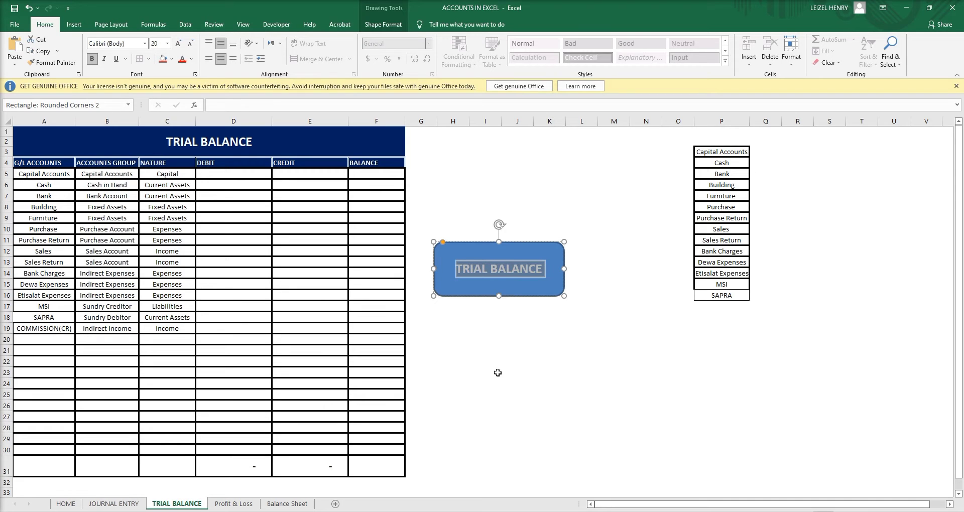
pyautogui.click(498, 373)
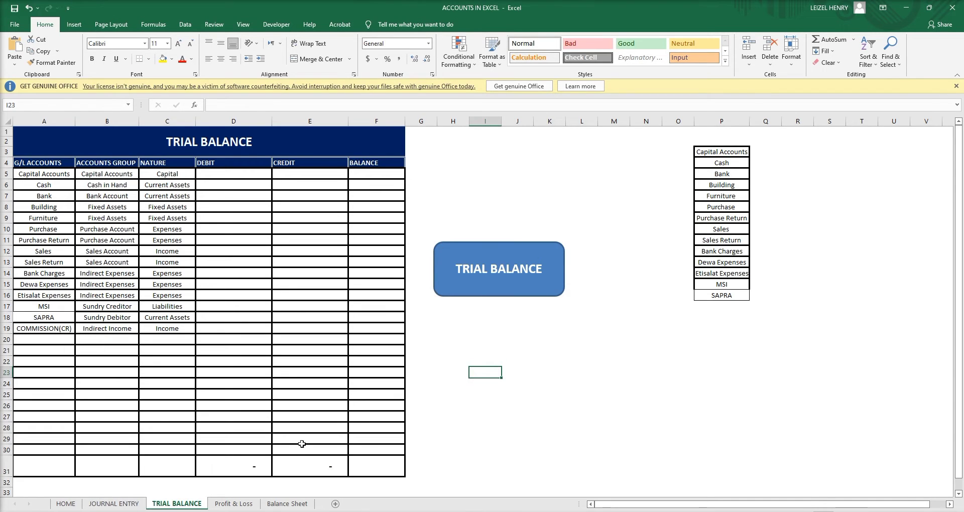
# Replace the text of the rounded rectangle on the TRIAL BALANCE sheet with "JOURNAL ENTRY".
pyautogui.click(514, 253)
pyautogui.rightClick(514, 253)
pyautogui.click(543, 272)
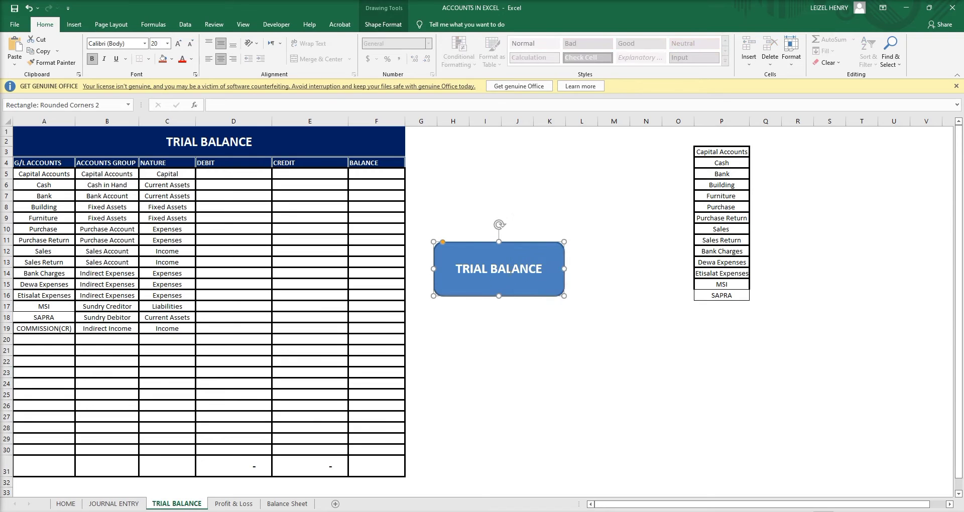
pyautogui.moveTo(543, 269); pyautogui.dragTo(451, 269)
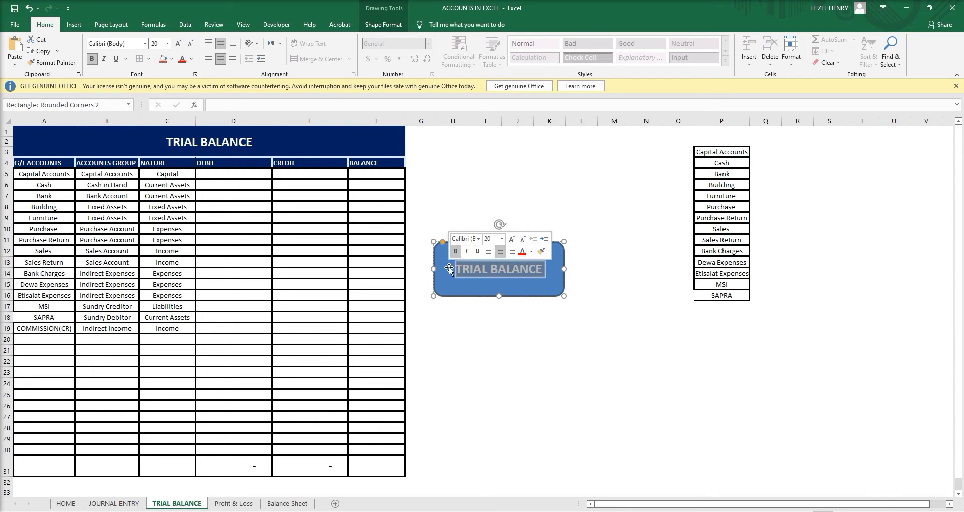
pyautogui.write('JOURNAL')
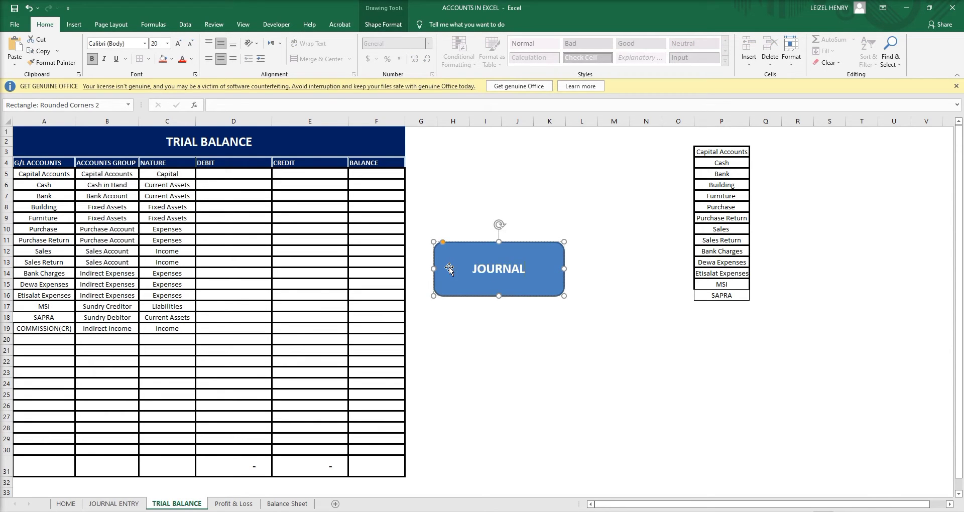
pyautogui.write(' ENTRY')
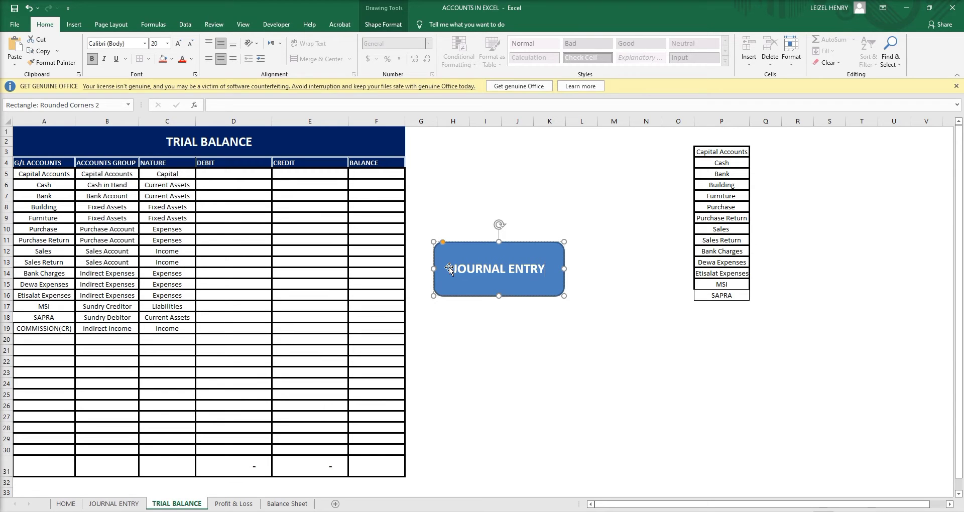
pyautogui.click(582, 340)
# Link the JOURNAL ENTRY shape to the JOURNAL ENTRY sheet in this document and test the links of both sheet buttons.
pyautogui.click(542, 287)
pyautogui.rightClick(540, 286)
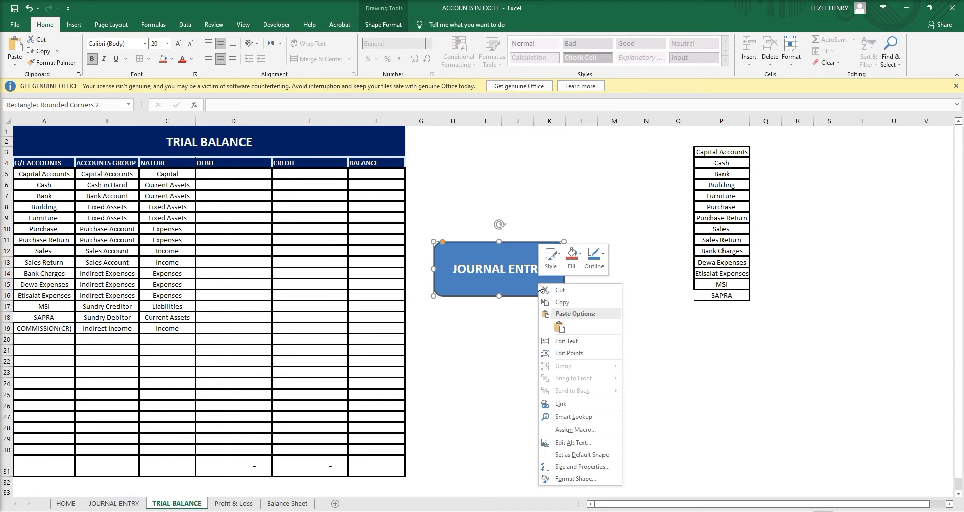
pyautogui.click(575, 404)
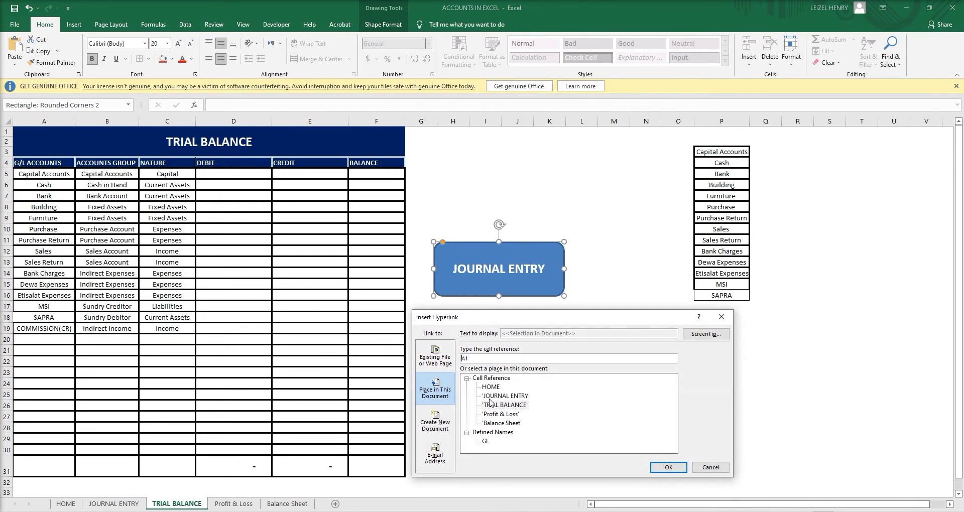
pyautogui.click(512, 398)
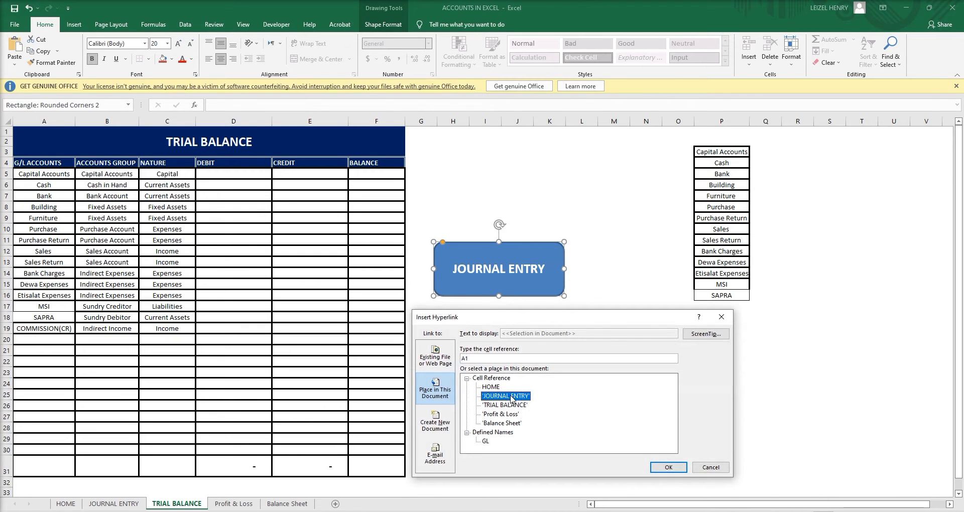
pyautogui.click(671, 468)
pyautogui.click(530, 273)
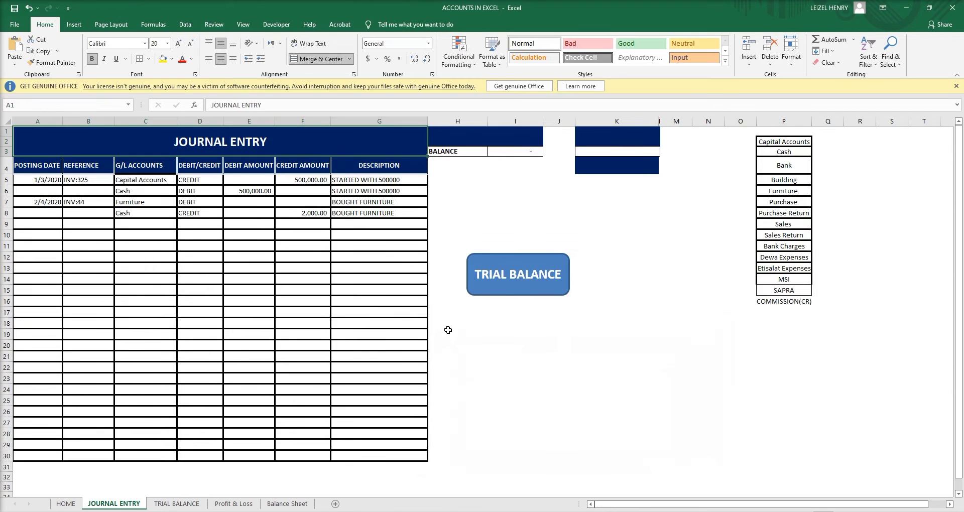
pyautogui.click(510, 296)
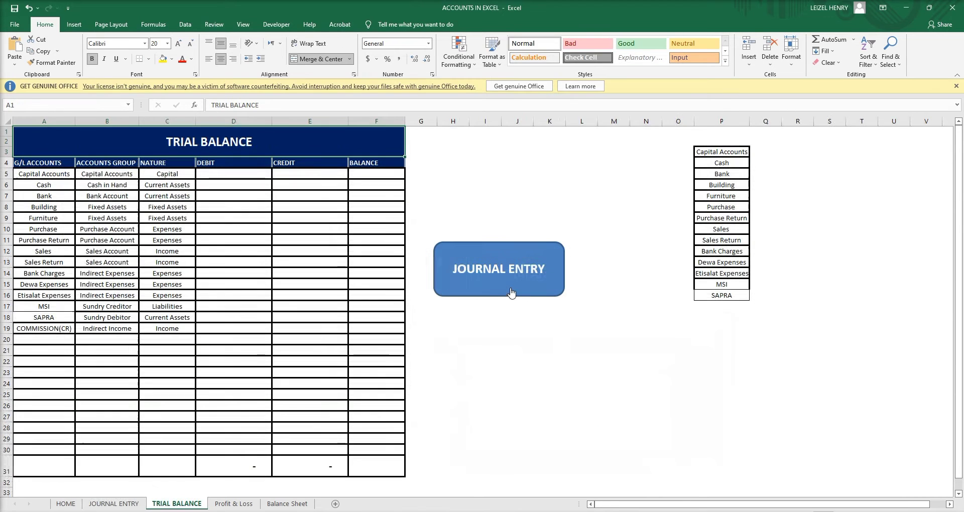
# Examine the G/L ACCOUNTS, ACCOUNTS GROUP and NATURE columns of the TRIAL BALANCE table down to row 19.
pyautogui.click(104, 261)
pyautogui.click(732, 184)
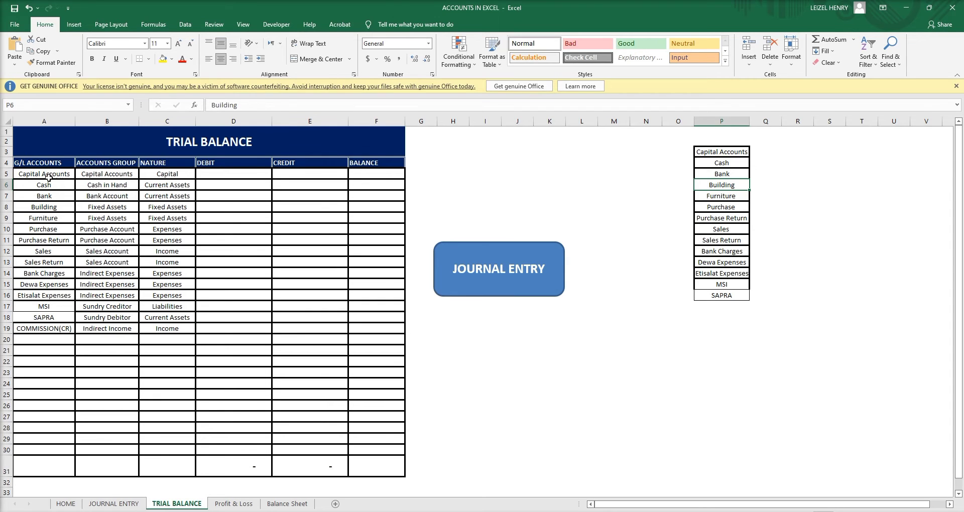
pyautogui.moveTo(49, 178); pyautogui.dragTo(50, 329)
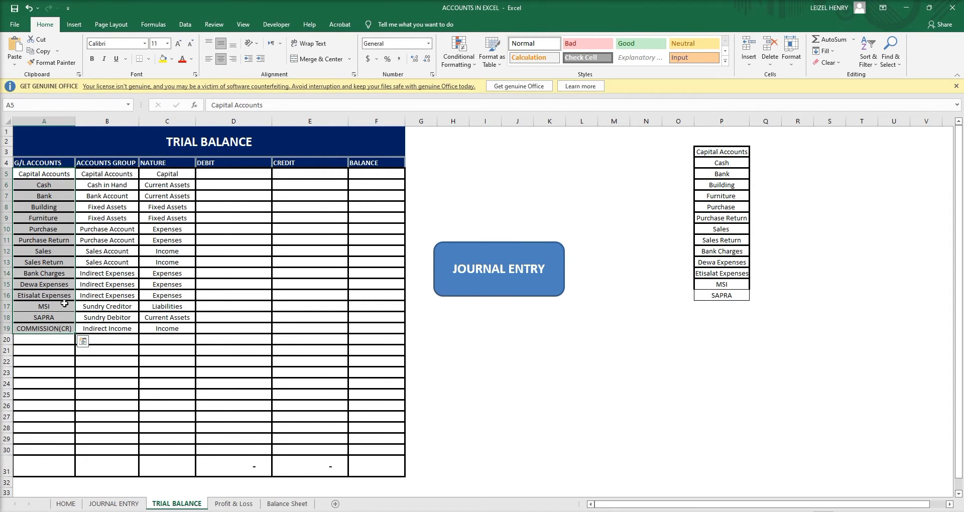
pyautogui.moveTo(105, 175); pyautogui.dragTo(114, 326)
pyautogui.moveTo(180, 178); pyautogui.dragTo(173, 329)
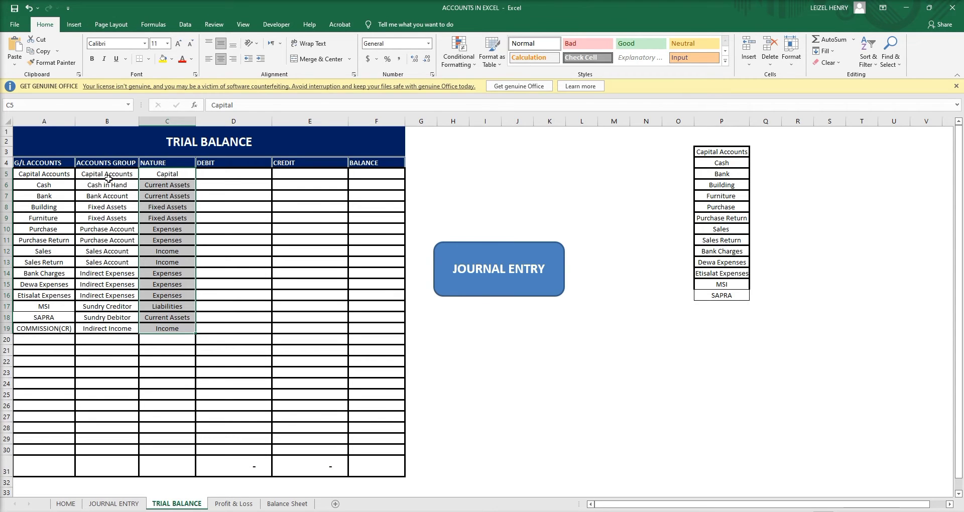
pyautogui.moveTo(108, 179); pyautogui.dragTo(122, 325)
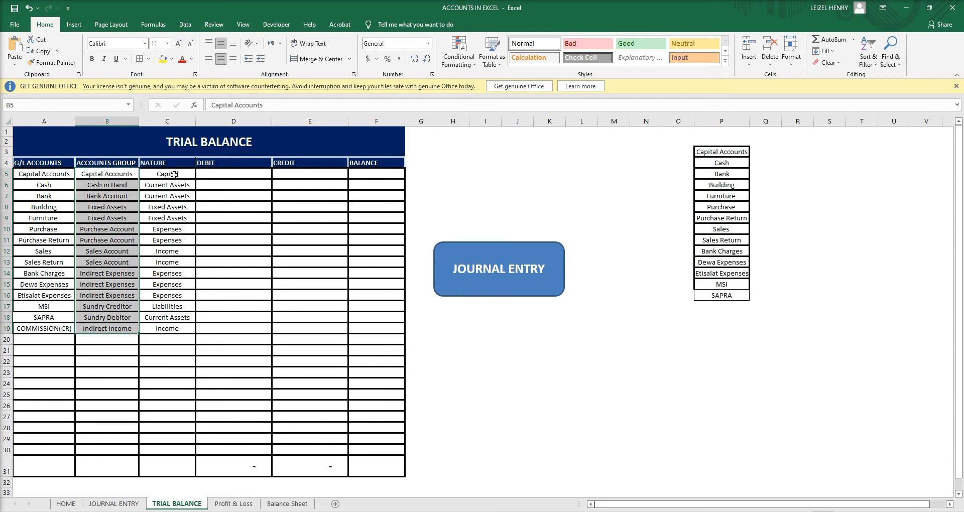
pyautogui.moveTo(175, 174); pyautogui.dragTo(180, 330)
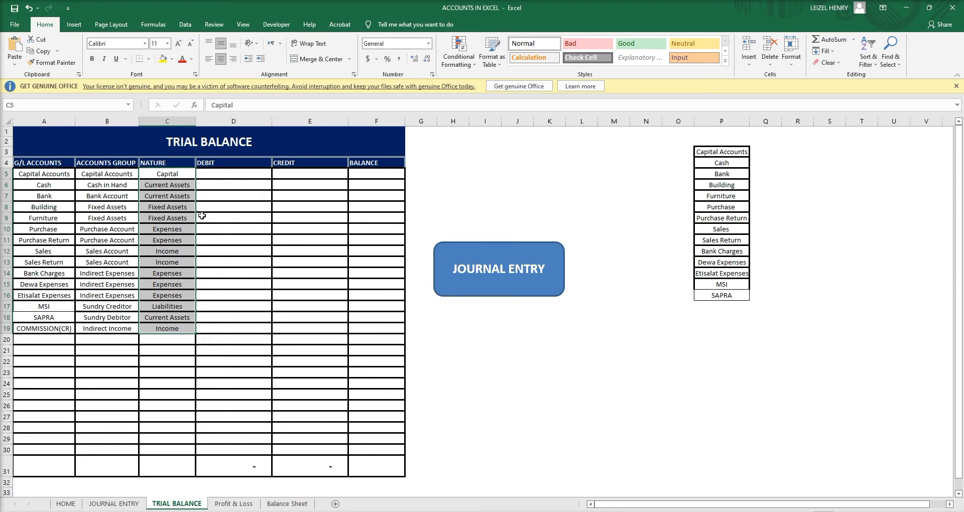
pyautogui.click(238, 175)
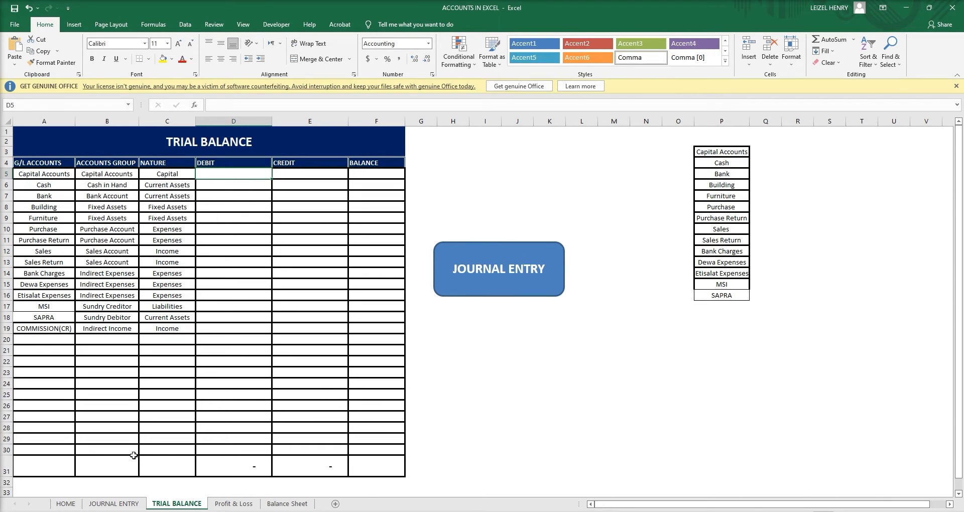
pyautogui.click(112, 505)
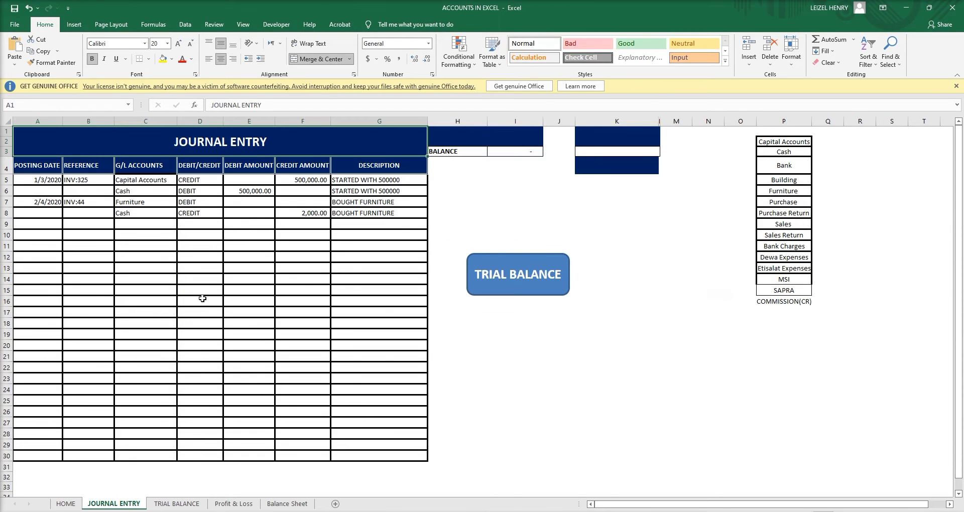
pyautogui.click(191, 505)
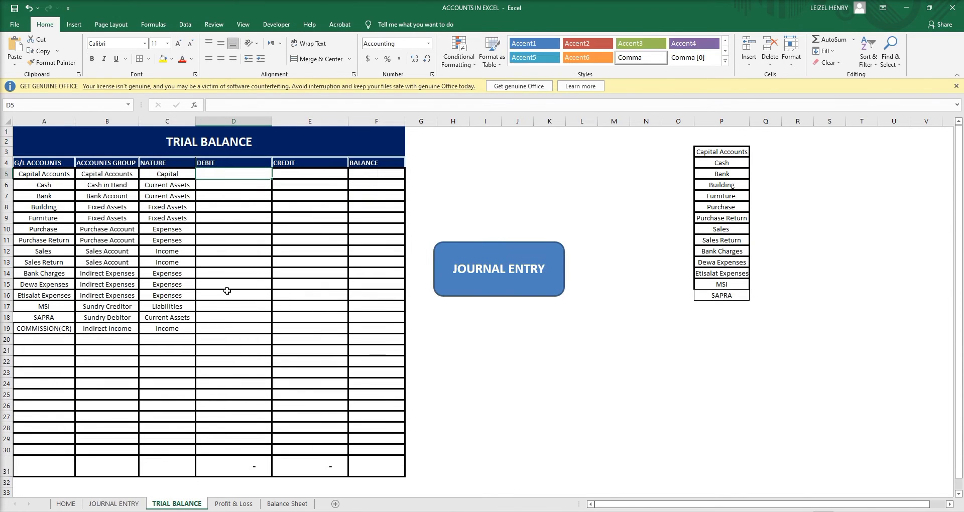
pyautogui.click(158, 162)
pyautogui.click(122, 163)
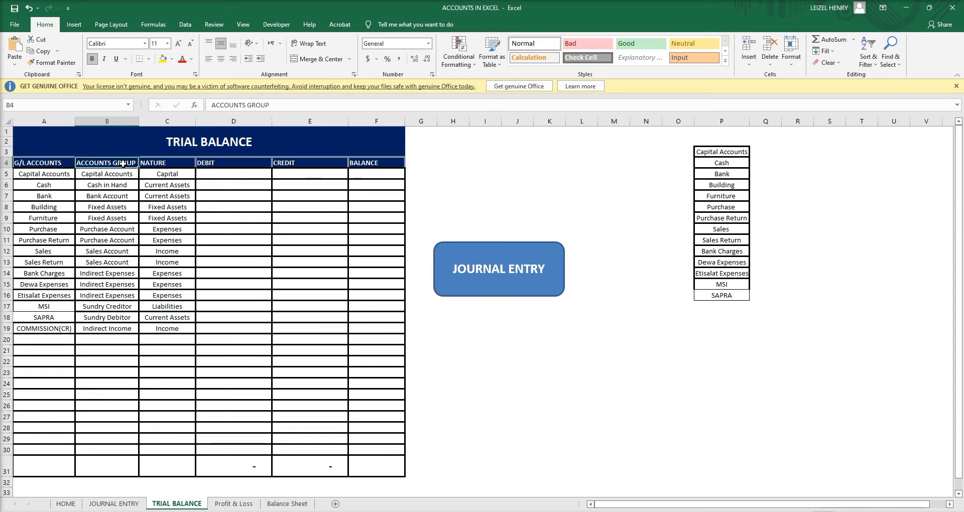
pyautogui.click(58, 163)
# Start a SUMIF formula in TRIAL BALANCE cell D5 with the absolute range 'JOURNAL ENTRY'!$C$5:$C$30.
pyautogui.click(200, 175)
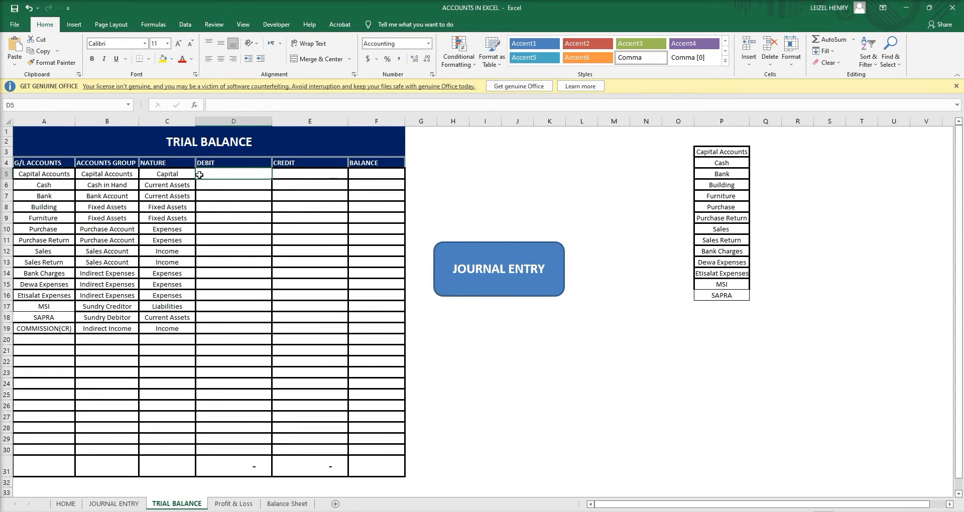
pyautogui.write('=')
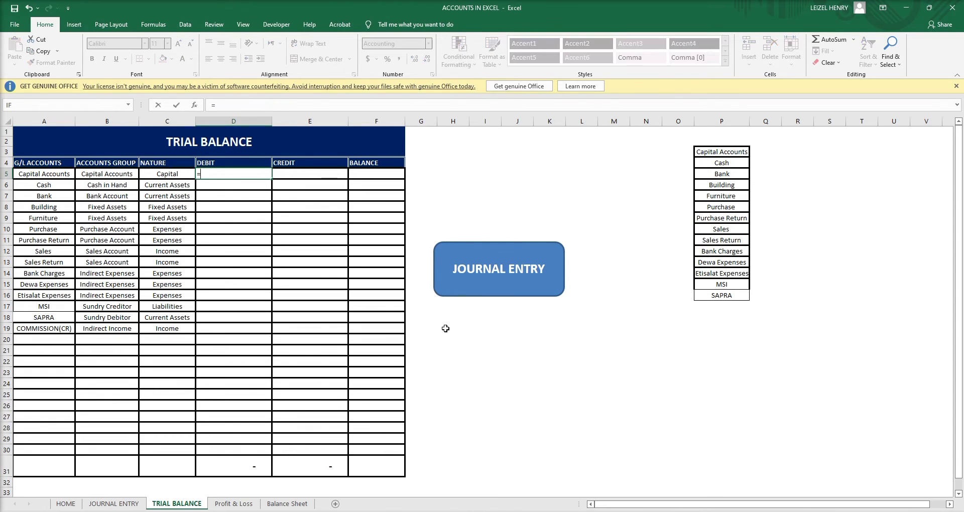
pyautogui.write('SUM')
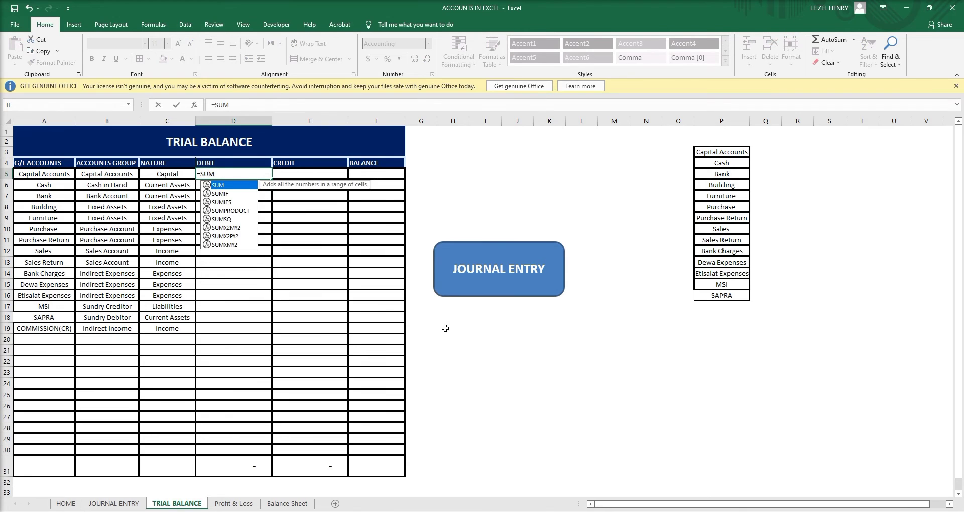
pyautogui.write('IF')
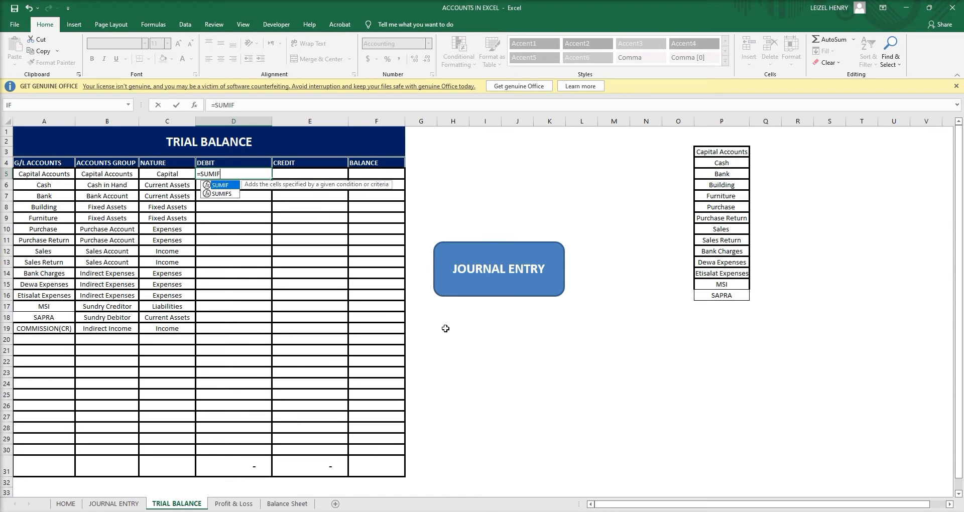
pyautogui.write('(')
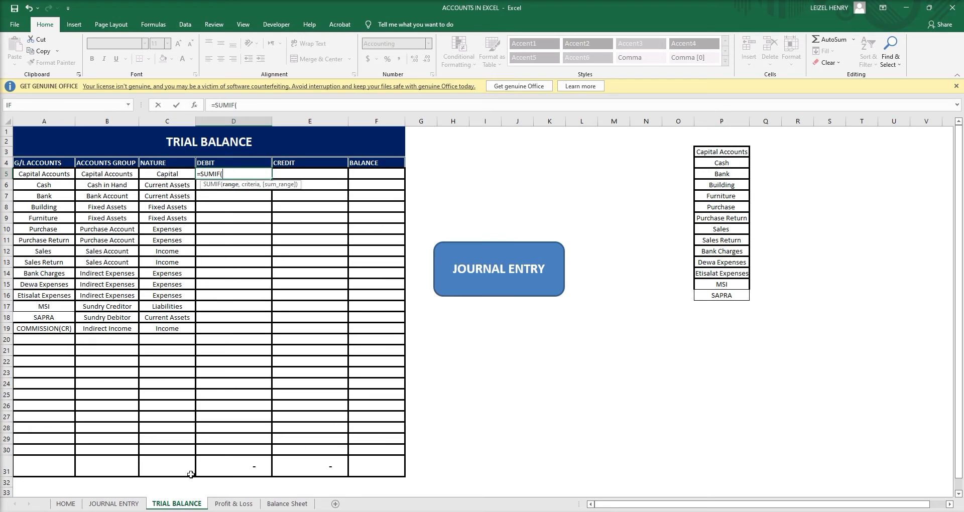
pyautogui.click(114, 504)
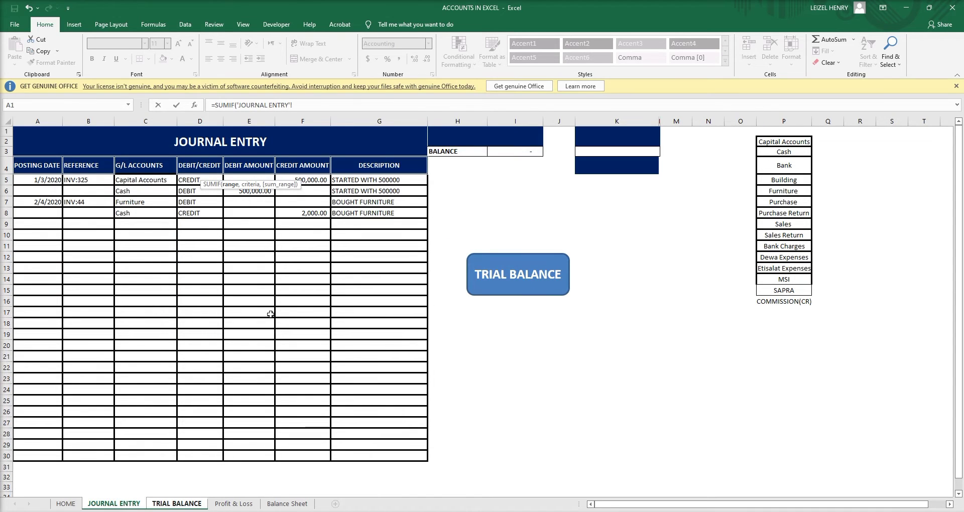
pyautogui.moveTo(159, 182); pyautogui.dragTo(156, 452)
pyautogui.press('F4')
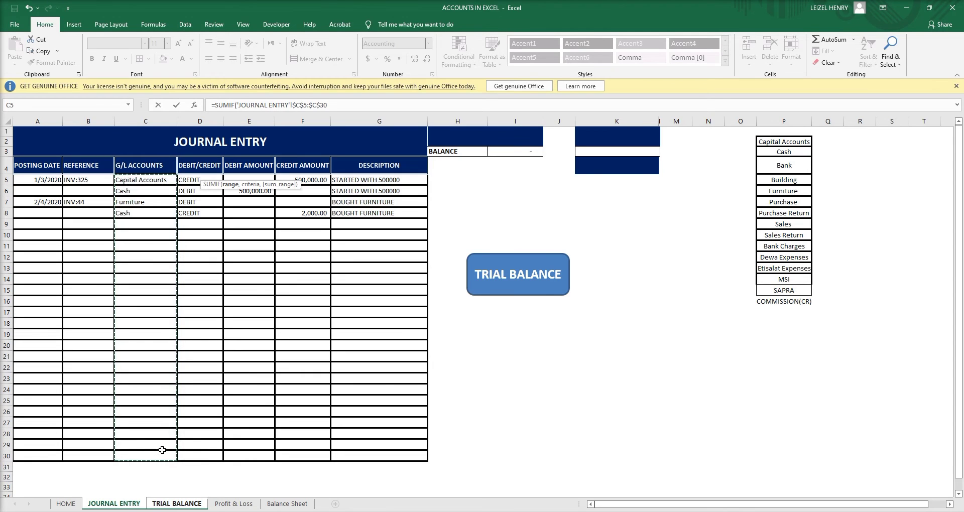
pyautogui.write(',')
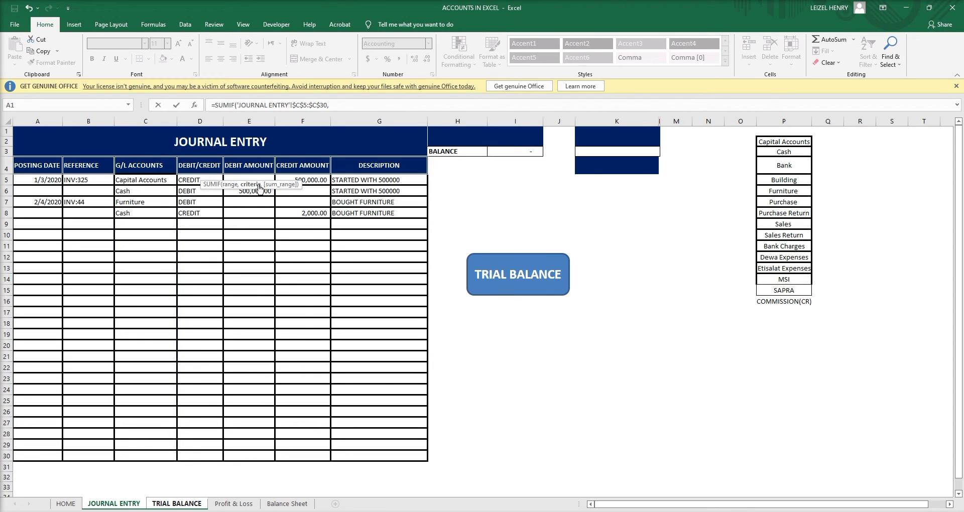
# Complete the SUMIF formula with criteria 'TRIAL BALANCE'!A5 and the absolute sum range 'JOURNAL ENTRY'!$E$5:$E$30.
pyautogui.click(184, 505)
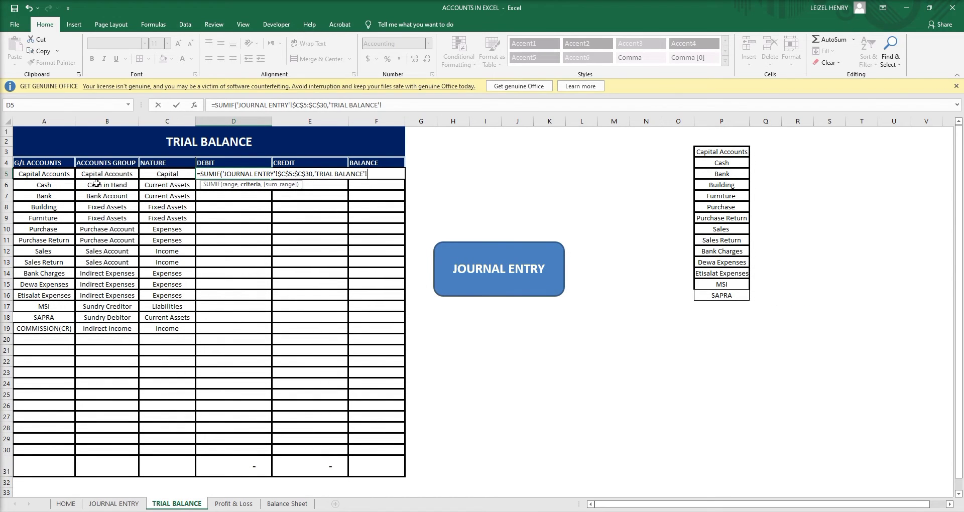
pyautogui.click(54, 174)
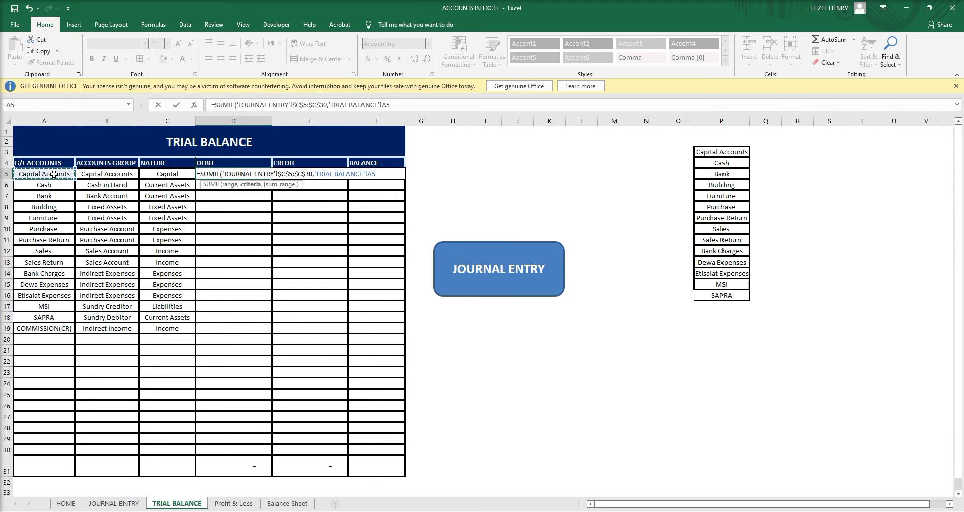
pyautogui.write(',')
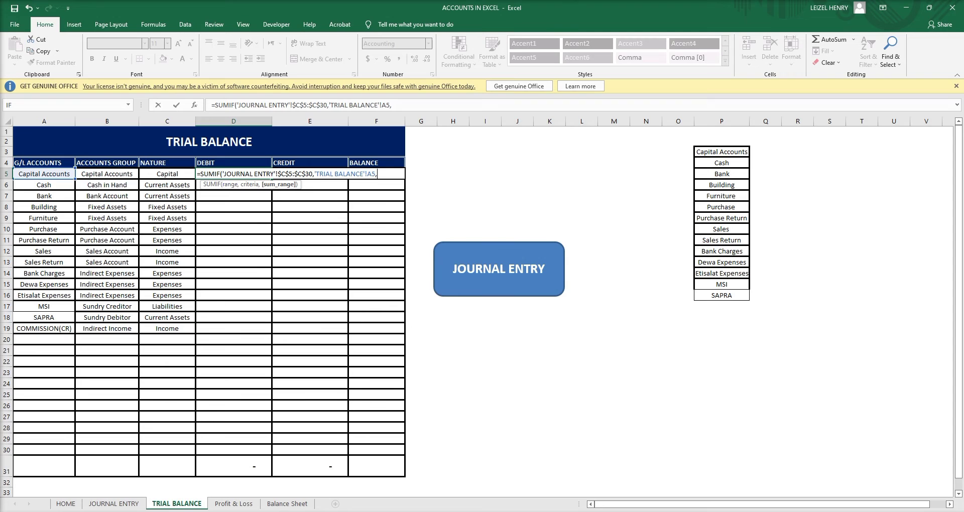
pyautogui.click(115, 504)
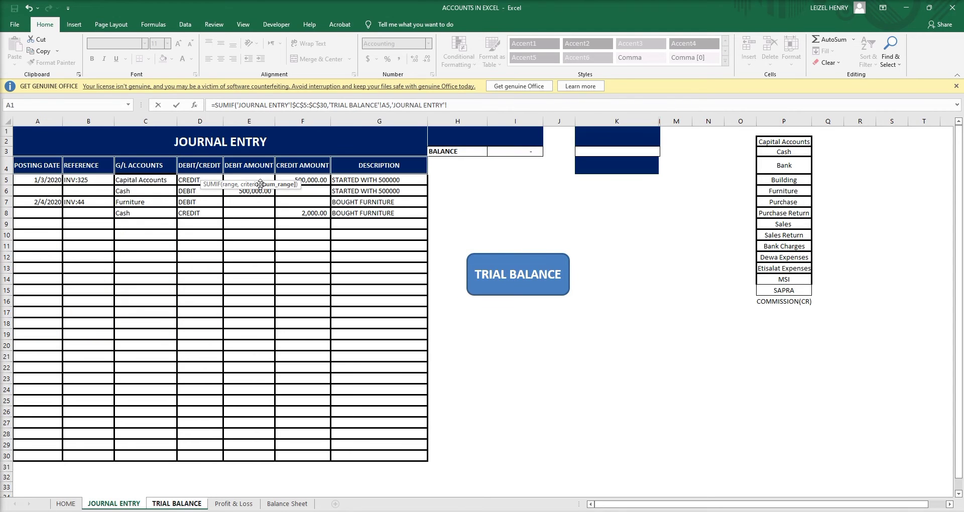
pyautogui.moveTo(260, 178); pyautogui.dragTo(266, 457)
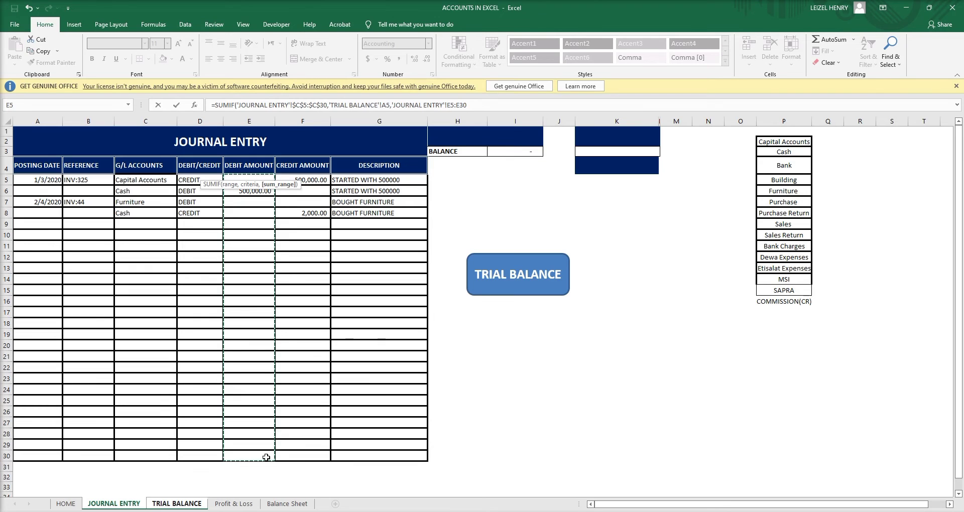
pyautogui.press('F4')
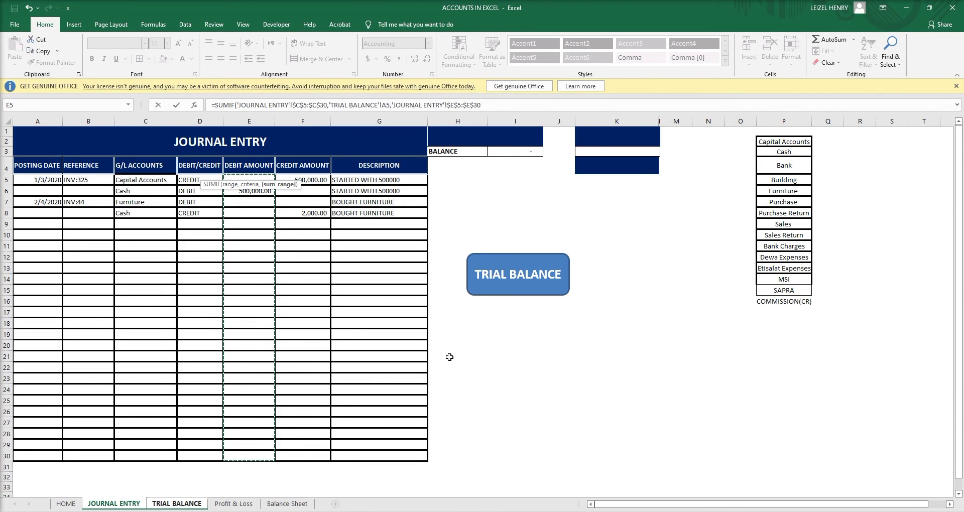
pyautogui.click(493, 106)
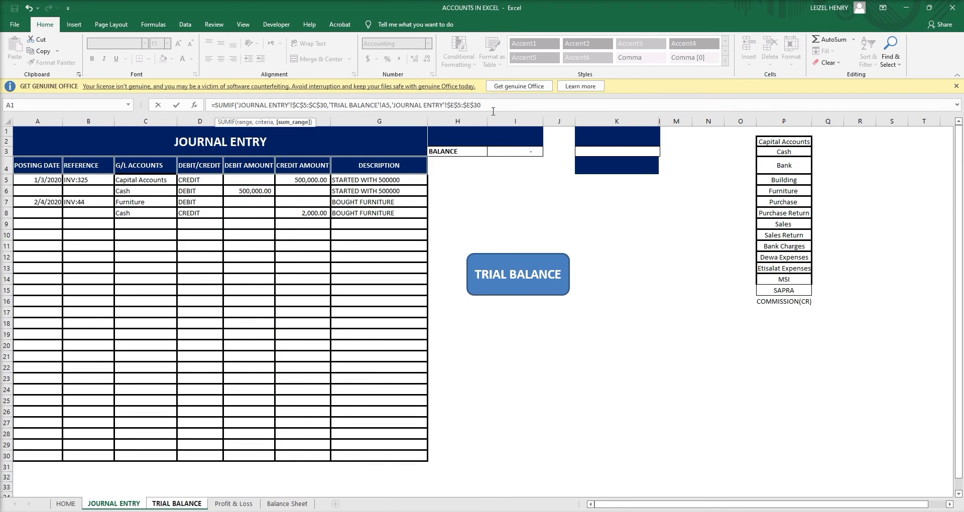
pyautogui.write(')')
pyautogui.press('Return')
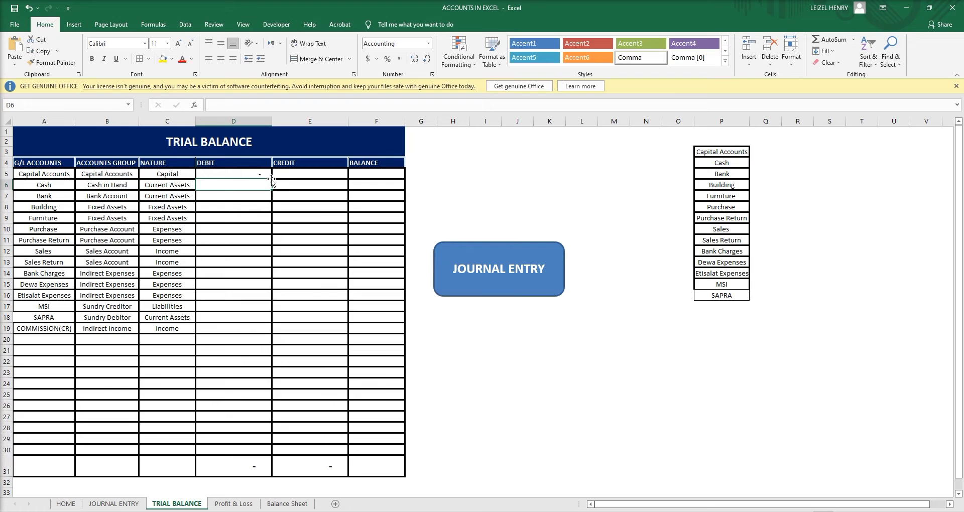
# Fill the SUMIF formula from D5 down the DEBIT column to row 30 of the TRIAL BALANCE sheet.
pyautogui.click(240, 208)
pyautogui.click(248, 176)
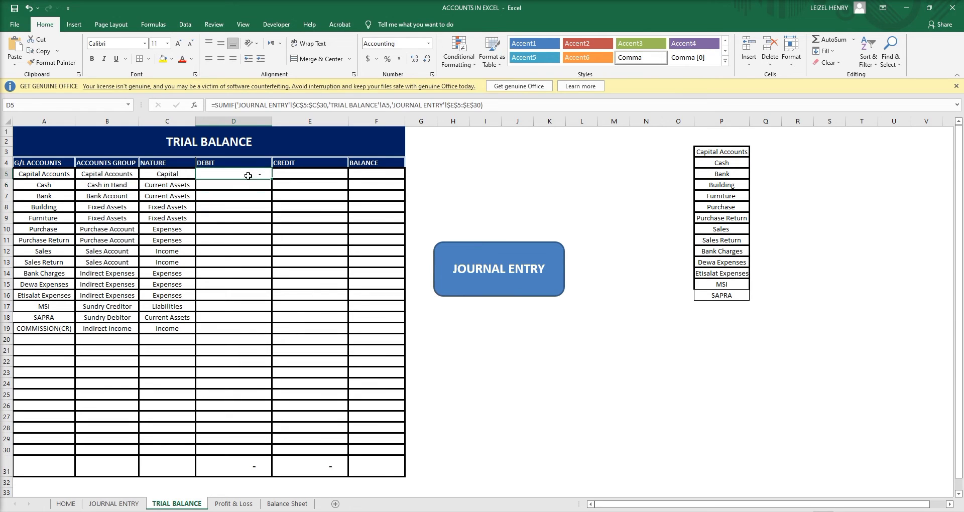
pyautogui.moveTo(271, 180); pyautogui.dragTo(241, 458)
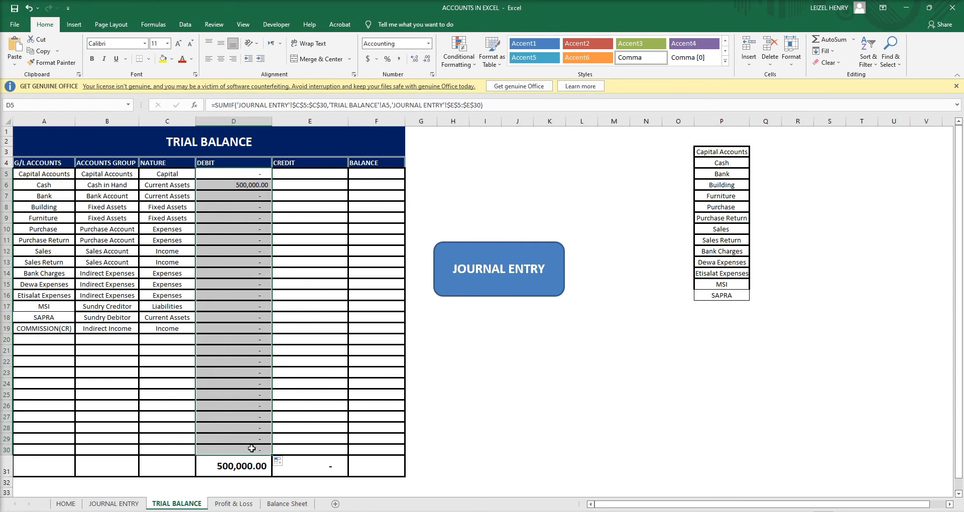
# Check the DEBIT formulas in cells D5 and D14 and return to the JOURNAL ENTRY sheet.
pyautogui.click(260, 174)
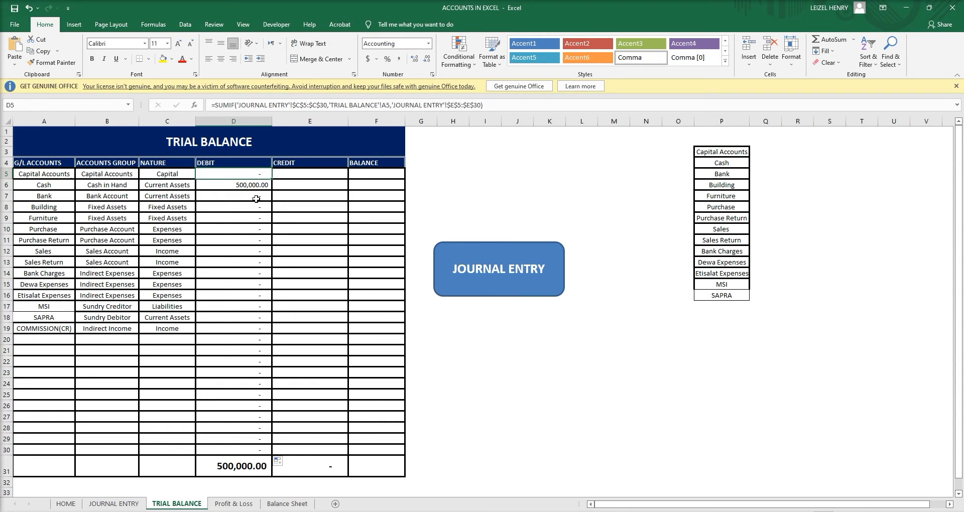
pyautogui.click(236, 276)
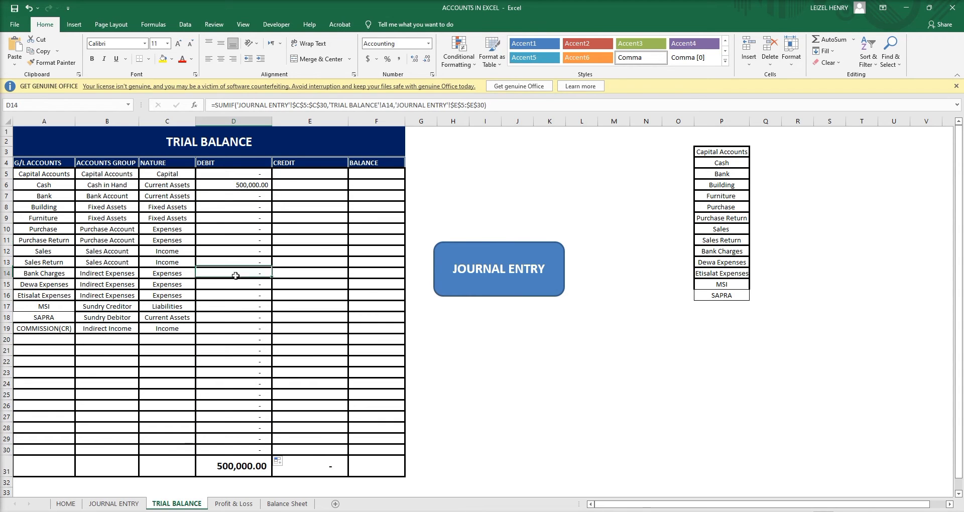
pyautogui.click(114, 503)
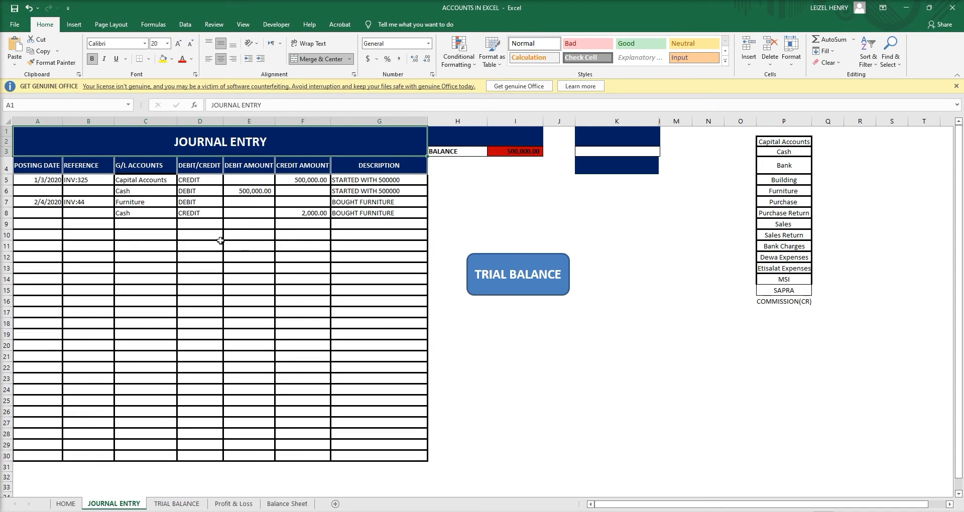
# Enter a debit amount of 2000 for the Furniture entry in cell E7 of the JOURNAL ENTRY sheet.
pyautogui.click(262, 205)
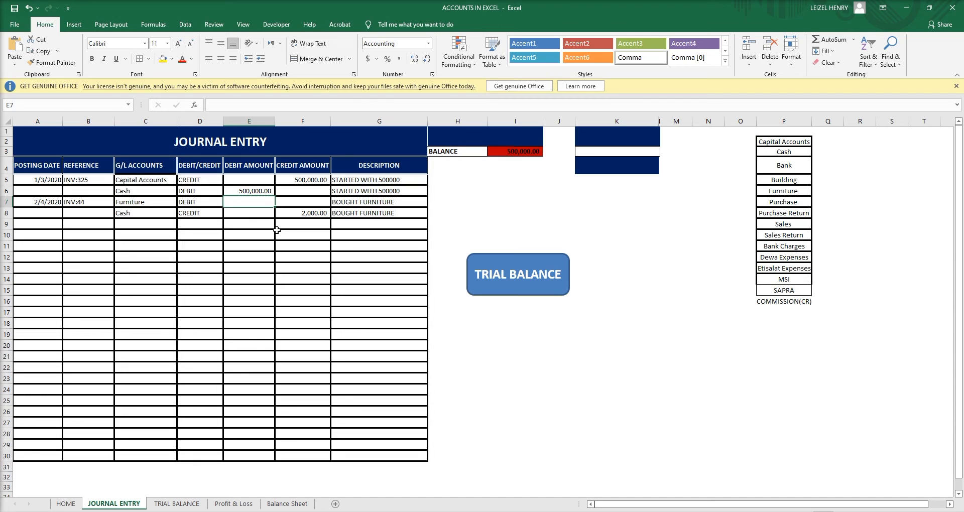
pyautogui.write('2000')
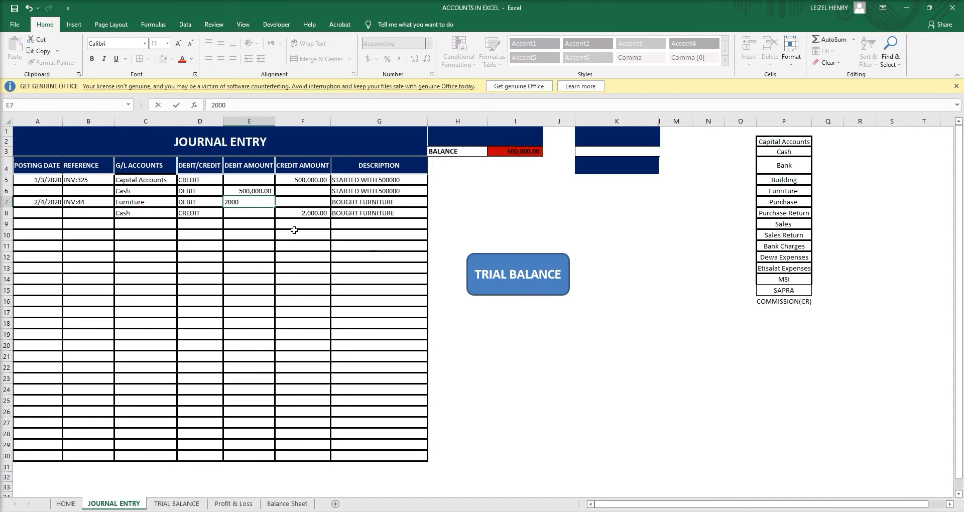
pyautogui.press('Return')
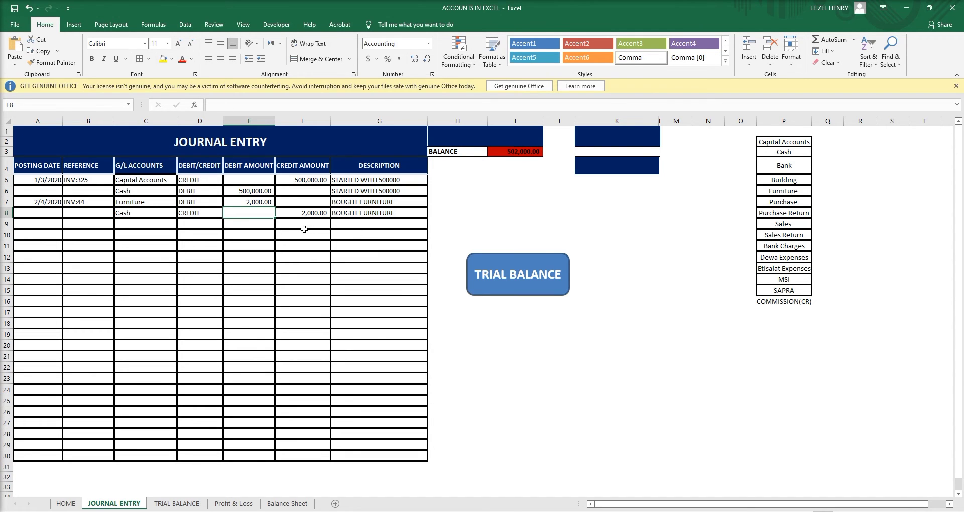
# Start a SUMIF formula in TRIAL BALANCE cell E5 with the absolute range 'JOURNAL ENTRY'!$C$5:$C$30.
pyautogui.click(182, 507)
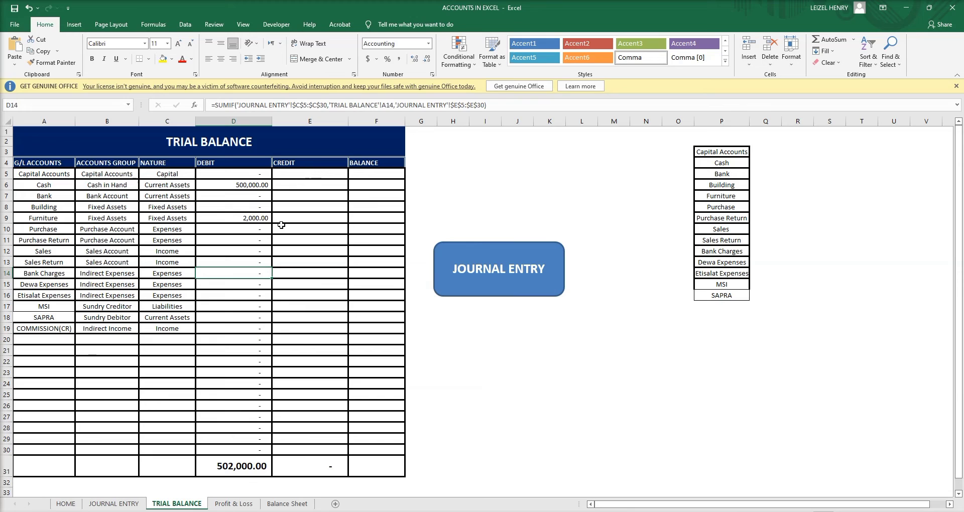
pyautogui.click(312, 175)
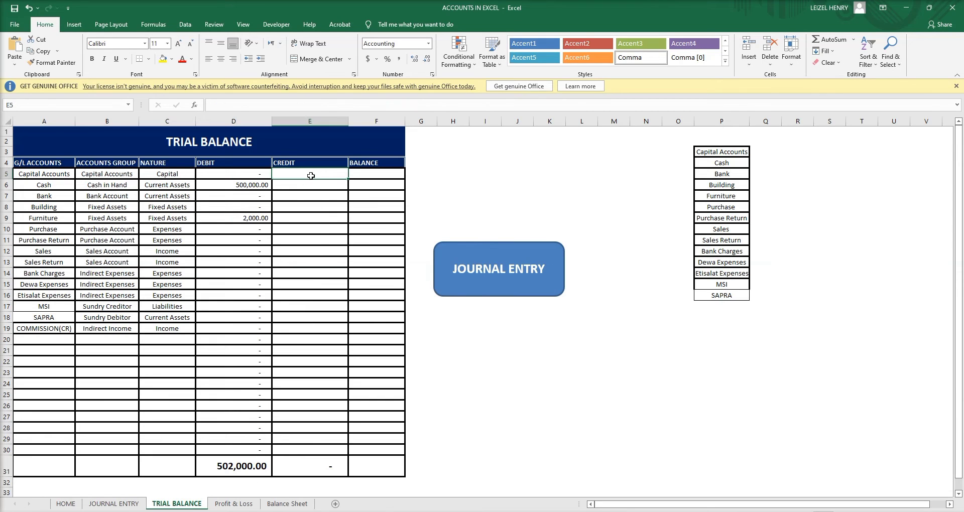
pyautogui.write('=SUM')
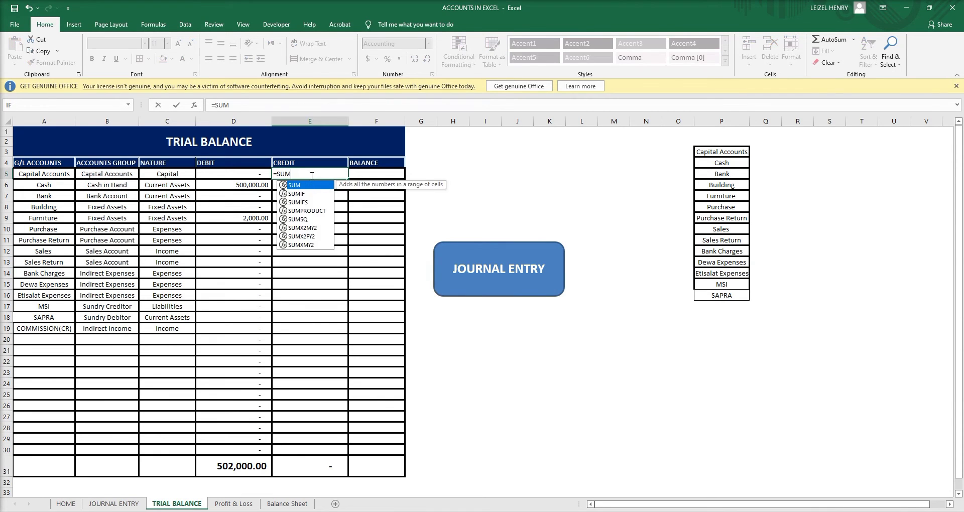
pyautogui.write('IF(')
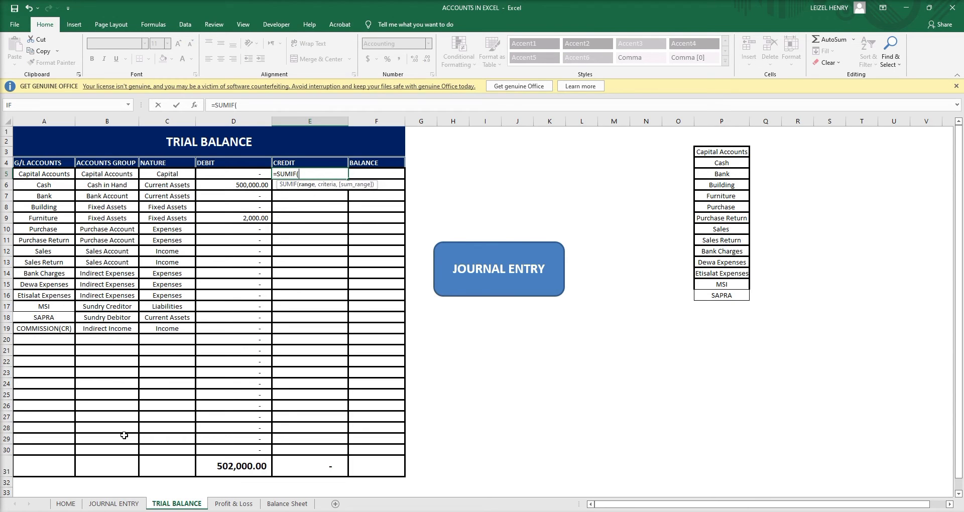
pyautogui.click(114, 504)
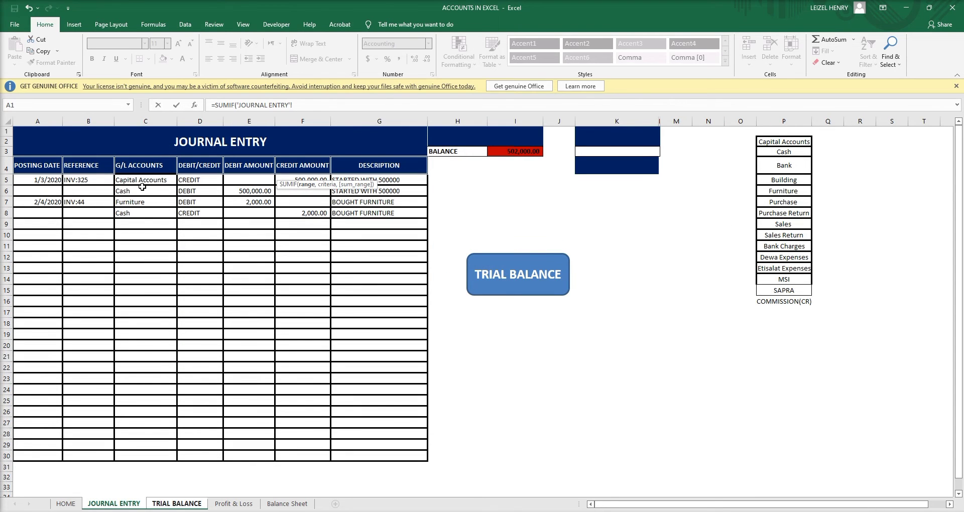
pyautogui.moveTo(142, 182); pyautogui.dragTo(147, 456)
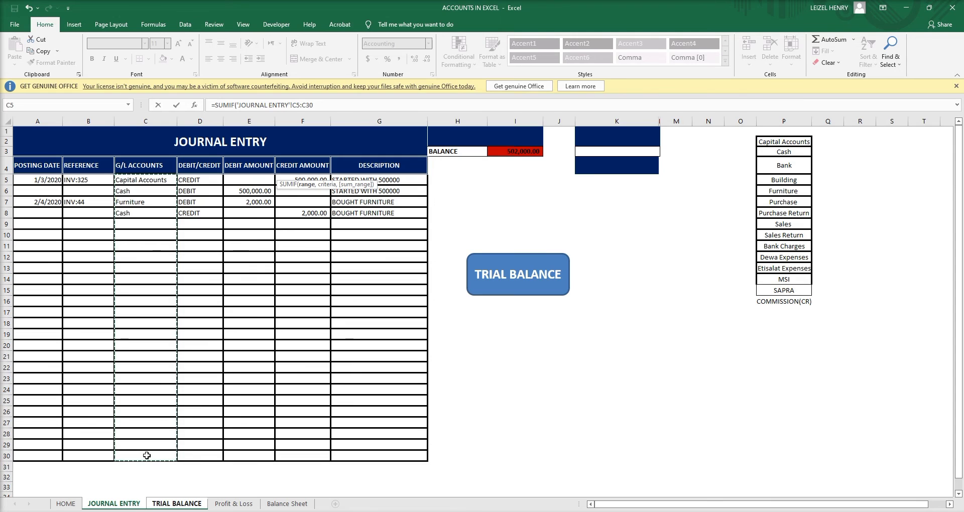
pyautogui.press('F4')
pyautogui.write(',')
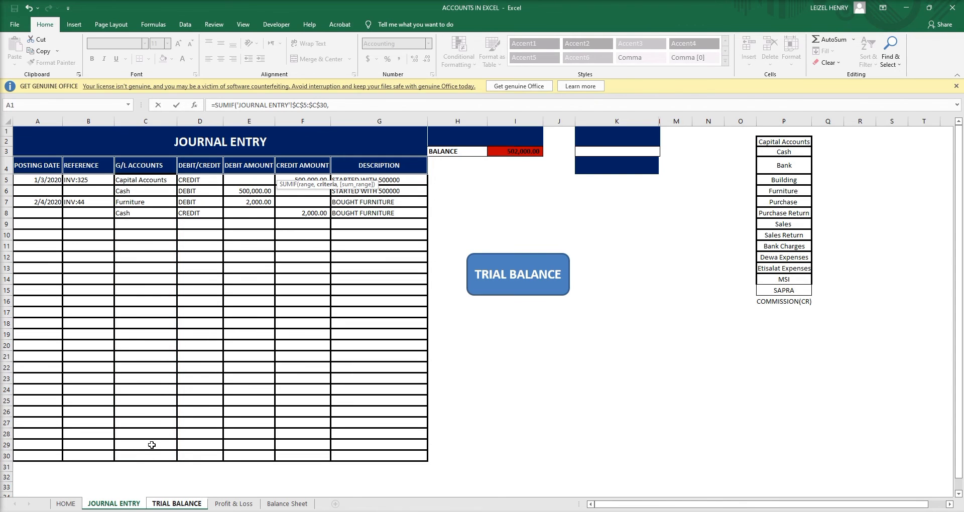
# Complete the CREDIT formula with criteria 'TRIAL BALANCE'!A5 and the absolute sum range 'JOURNAL ENTRY'!$F$5:$F$30.
pyautogui.click(168, 505)
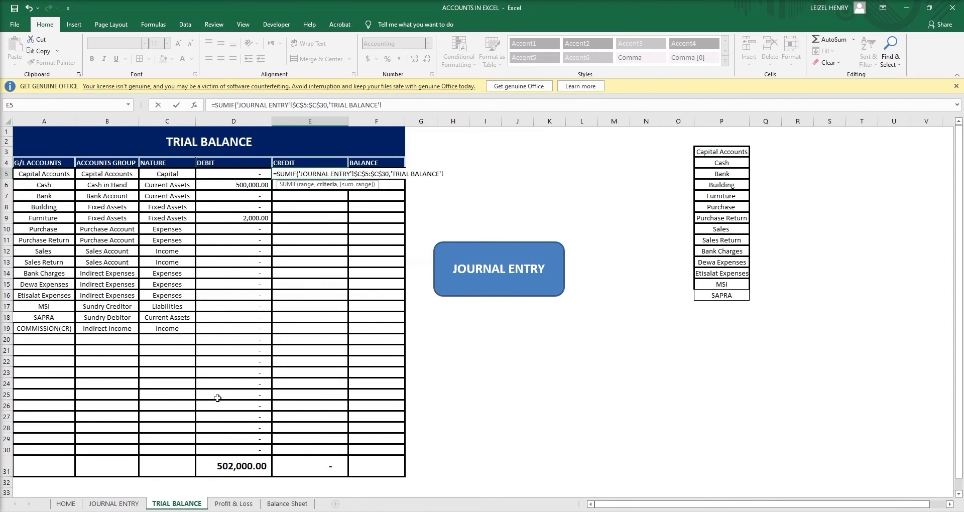
pyautogui.click(65, 175)
pyautogui.write(',')
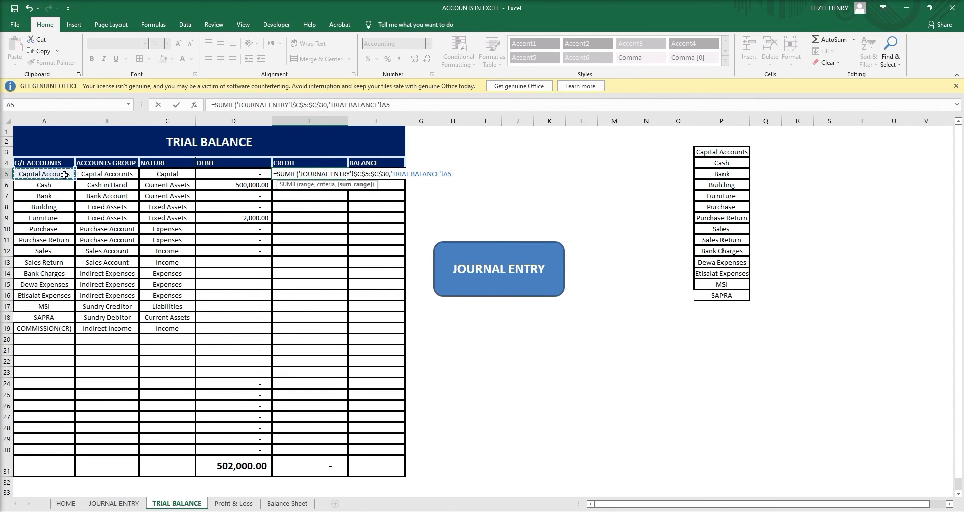
pyautogui.click(114, 504)
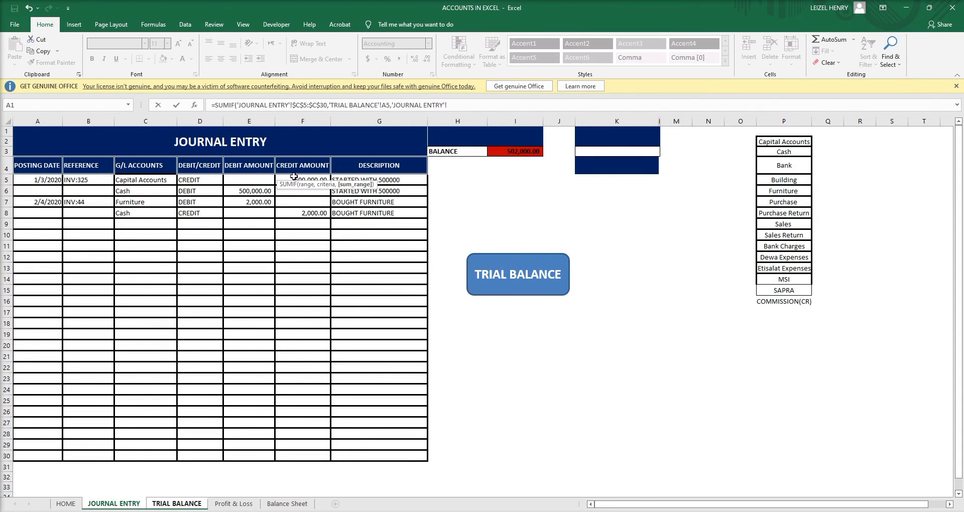
pyautogui.moveTo(293, 176); pyautogui.dragTo(310, 453)
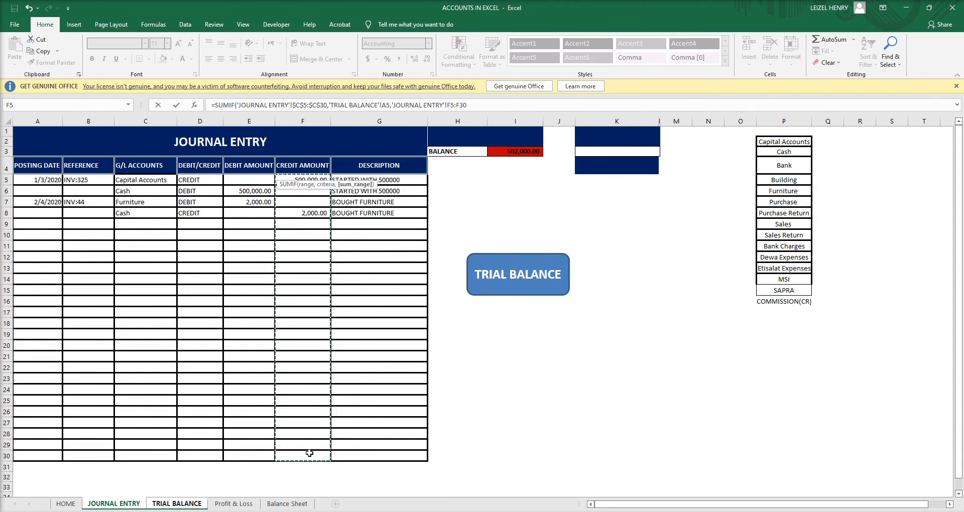
pyautogui.press('F4')
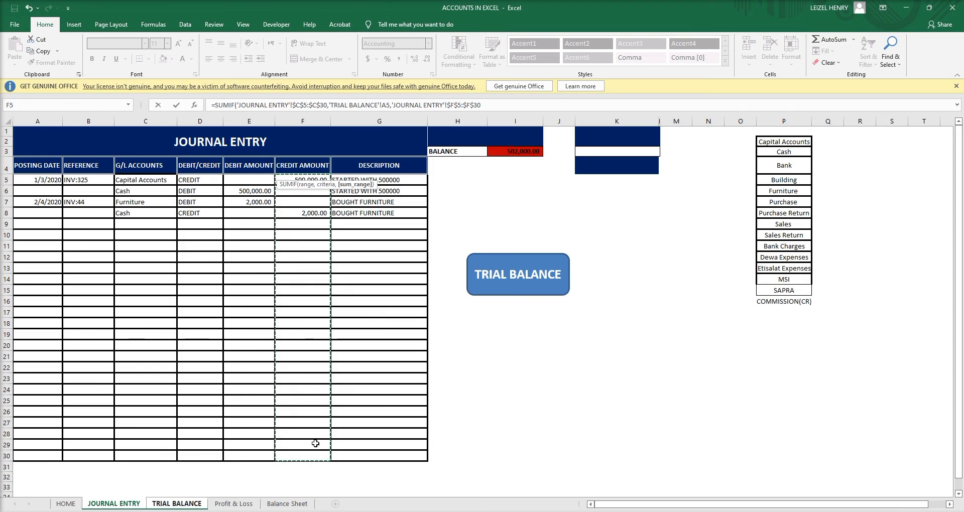
pyautogui.press('Return')
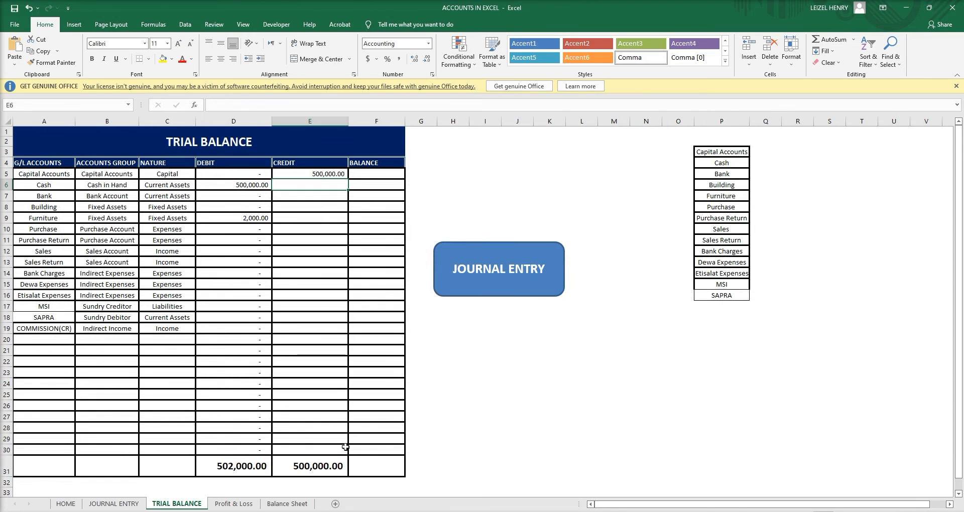
# Fill the SUMIF formula from E5 down the CREDIT column to row 30 of the TRIAL BALANCE sheet.
pyautogui.click(335, 174)
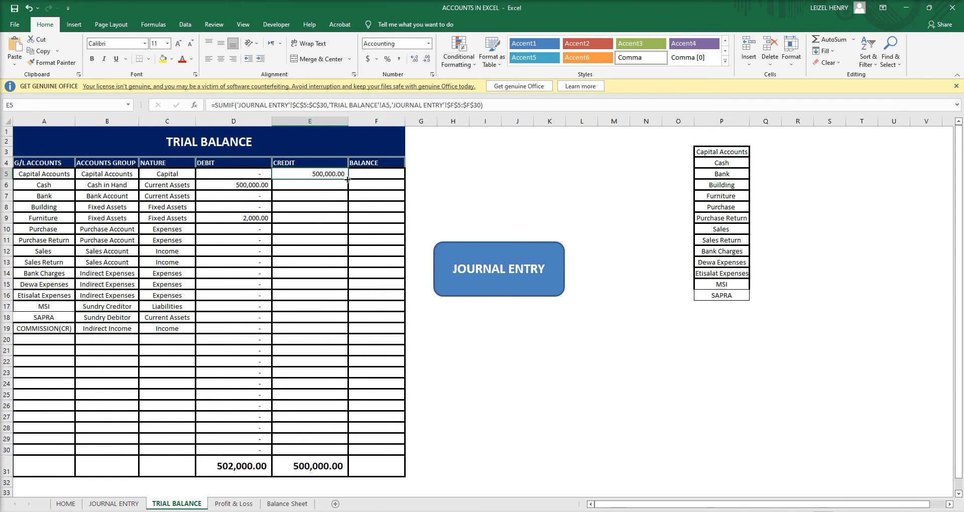
pyautogui.moveTo(348, 179); pyautogui.dragTo(313, 453)
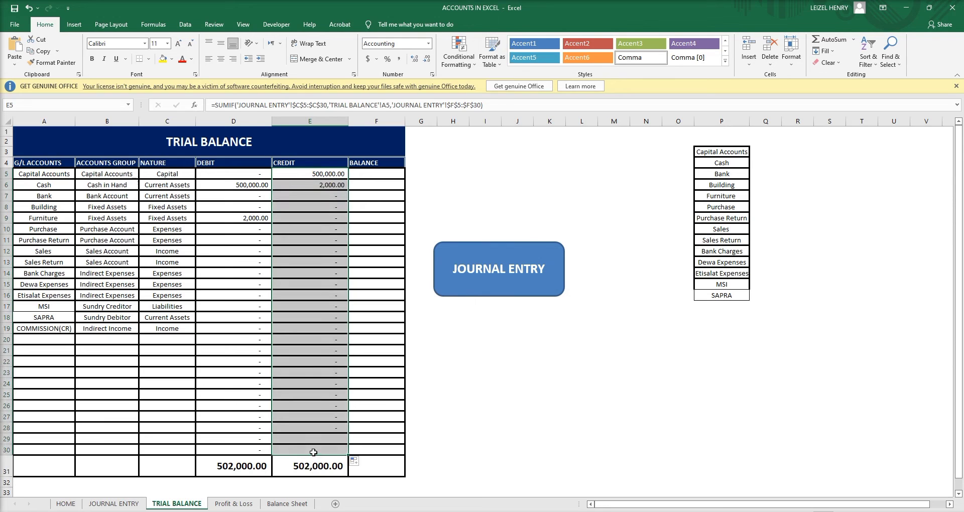
pyautogui.click(339, 400)
# Review several DEBIT column formulas and the G/L ACCOUNTS, ACCOUNTS GROUP and NATURE entries in rows 5 to 19.
pyautogui.click(244, 211)
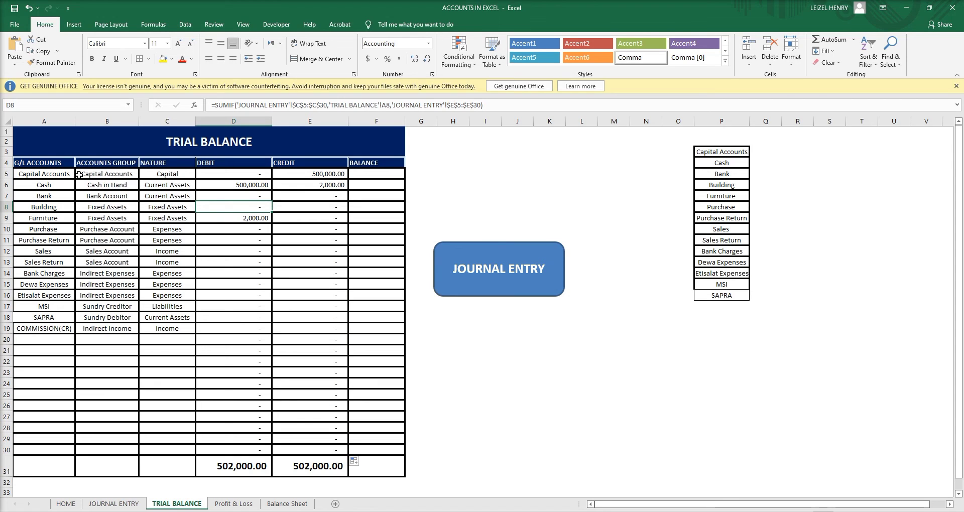
pyautogui.click(114, 227)
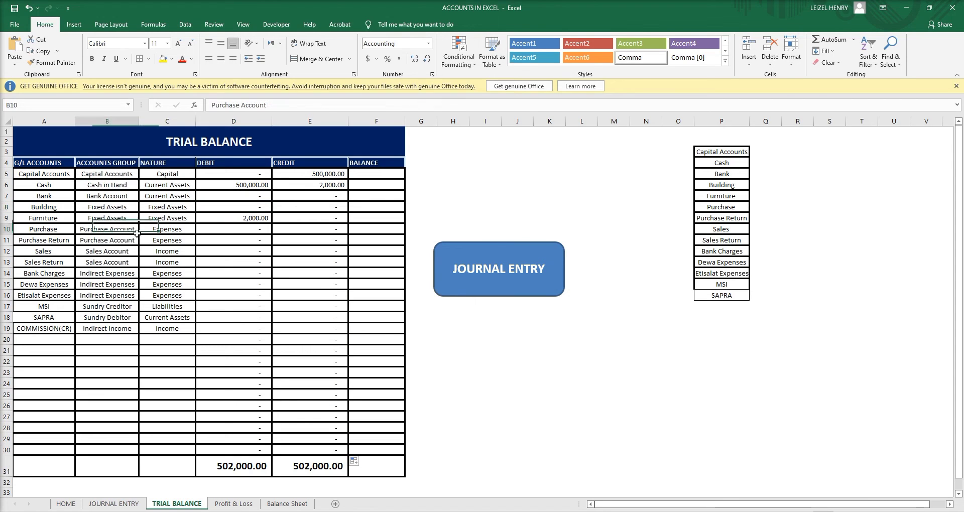
pyautogui.click(258, 184)
pyautogui.click(254, 217)
pyautogui.click(261, 297)
pyautogui.click(266, 383)
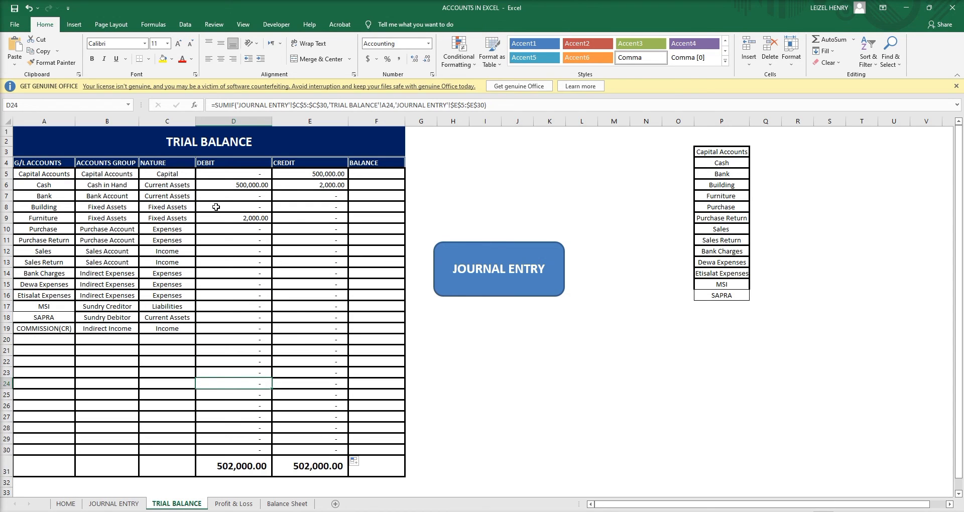
pyautogui.moveTo(91, 175); pyautogui.dragTo(107, 327)
pyautogui.moveTo(174, 173); pyautogui.dragTo(169, 329)
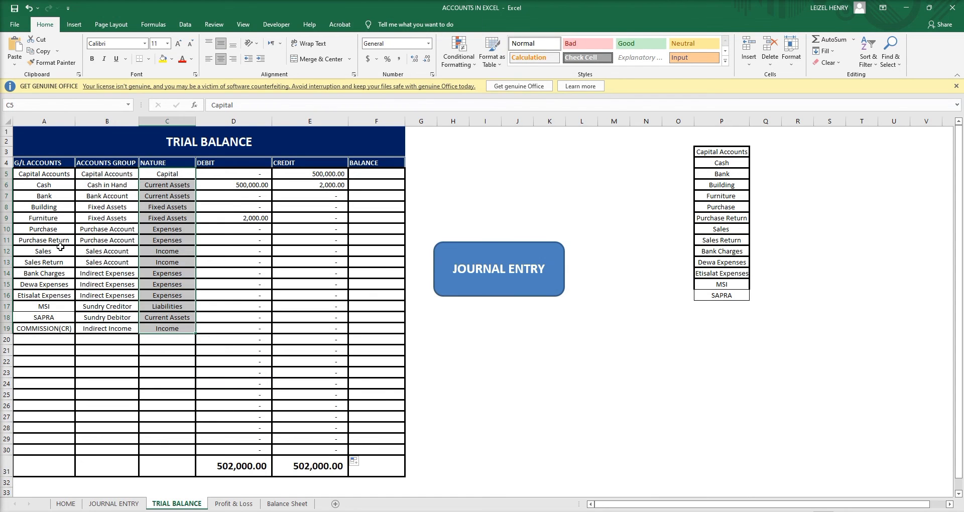
pyautogui.moveTo(37, 175); pyautogui.dragTo(35, 329)
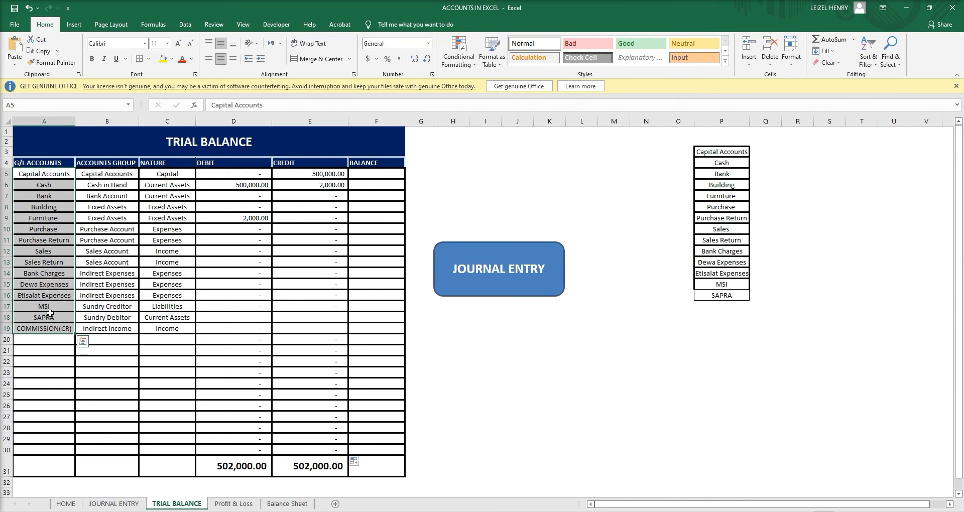